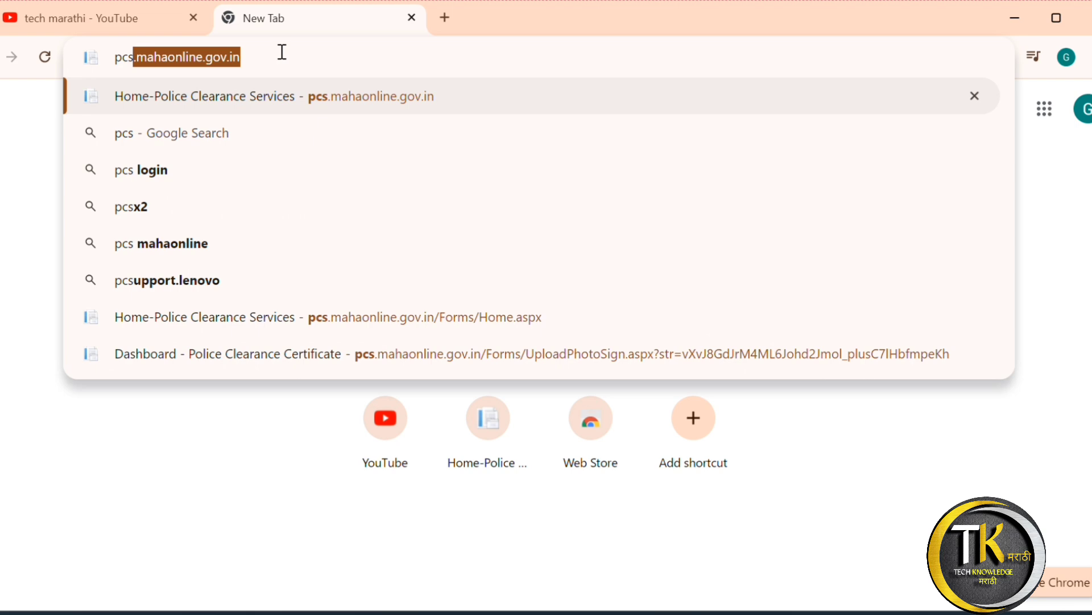
Open the Police Clearance Services site at pcs.mahaonline.gov.in and go to its registration form.
key(Return)
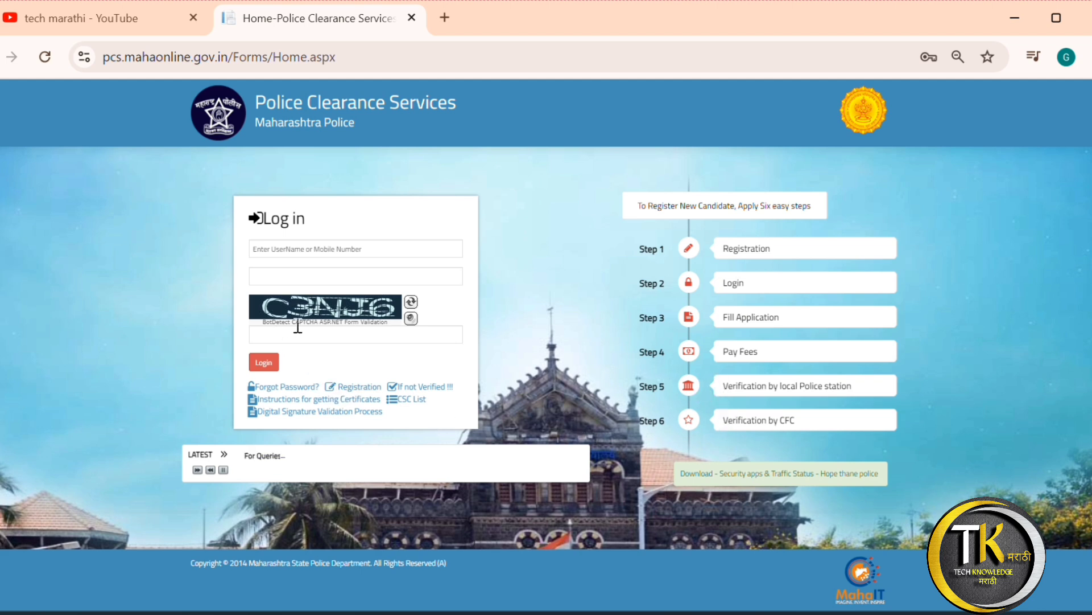
click(346, 392)
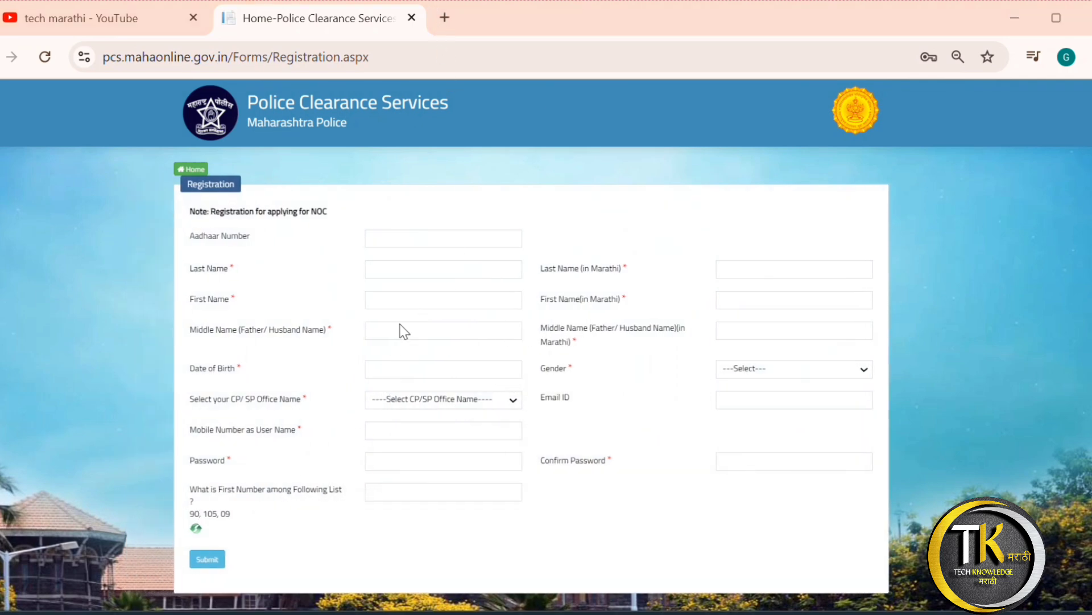
Examine the registration form's name, date of birth, gender, CP/SP office, mobile number, password and number question fields.
click(403, 269)
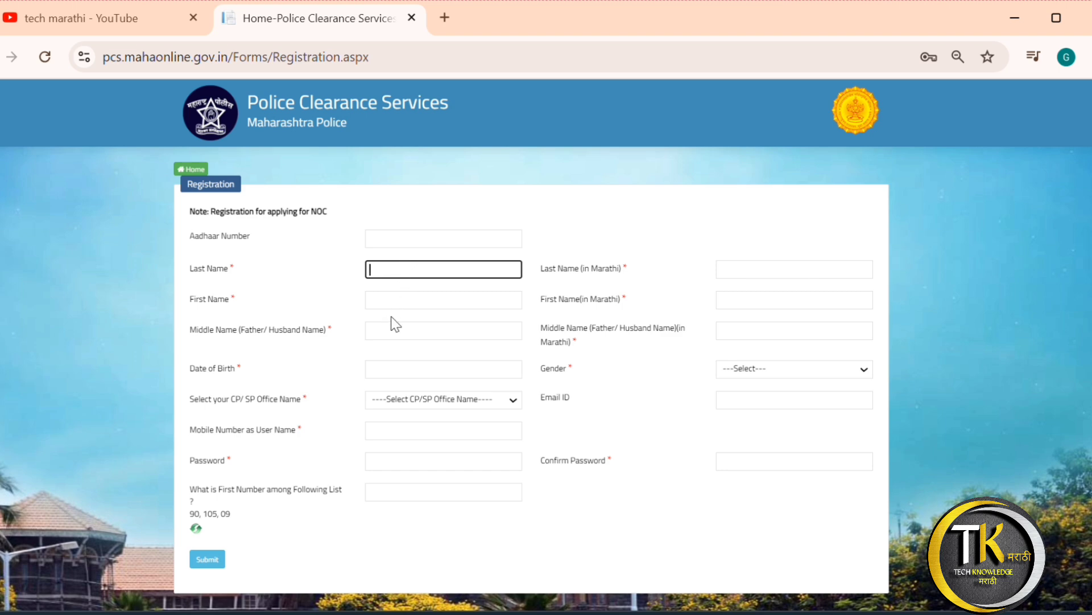
click(415, 298)
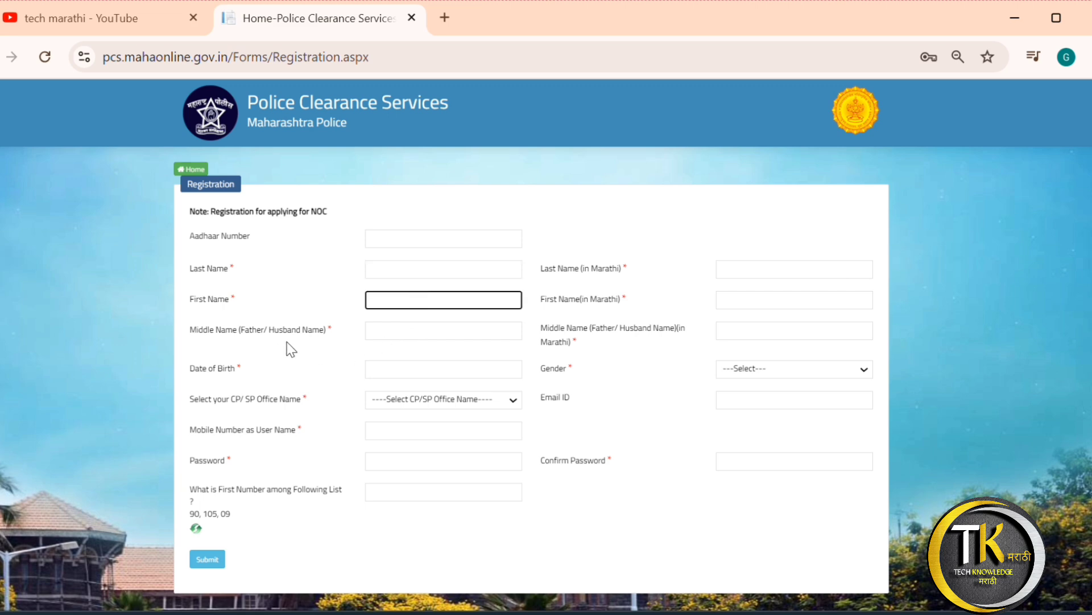
click(453, 326)
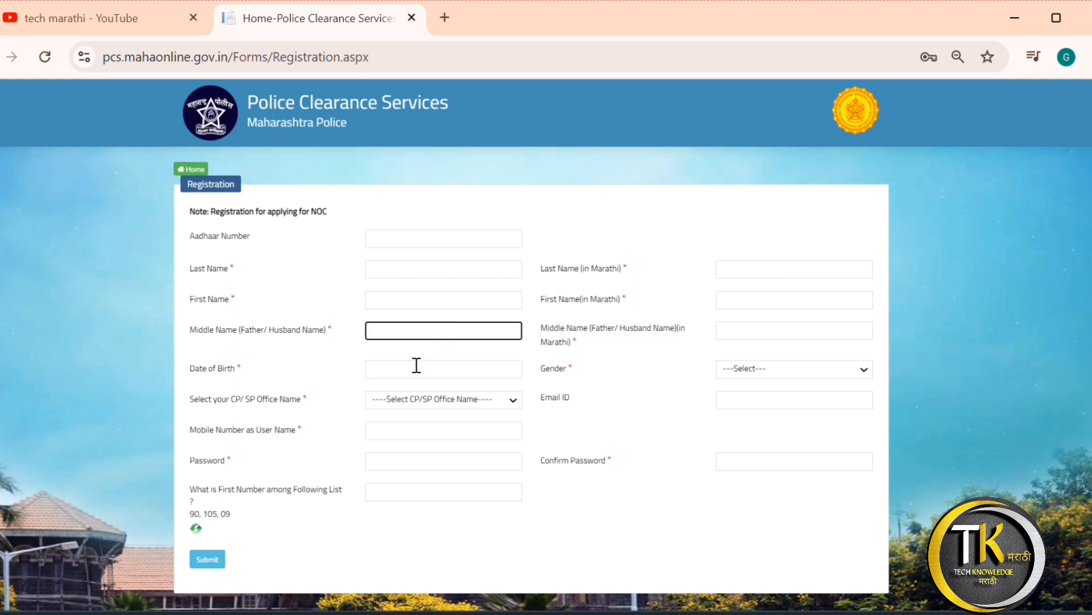
click(393, 370)
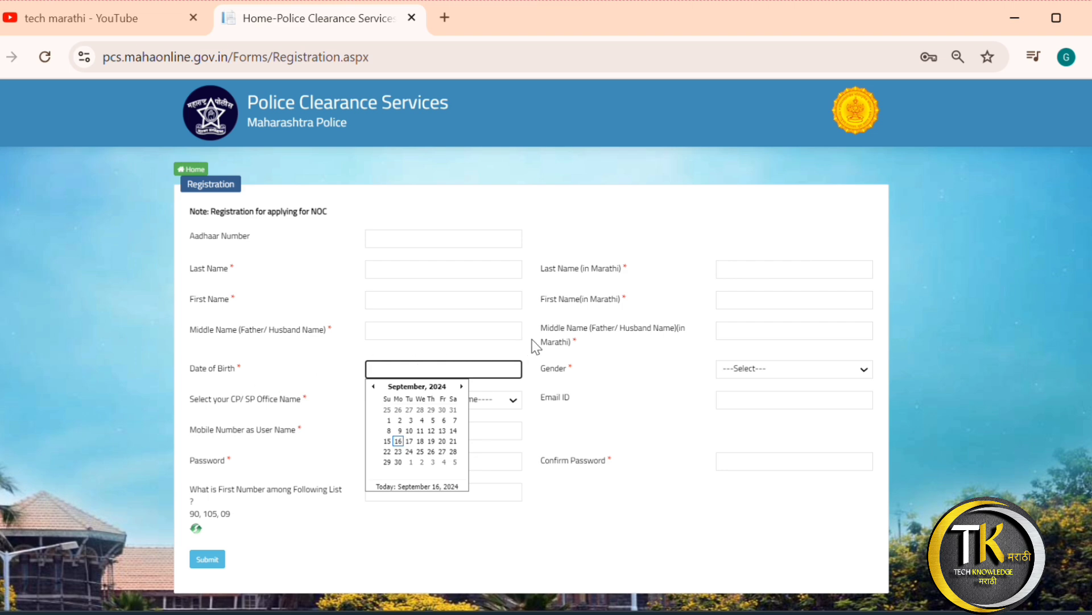
click(773, 364)
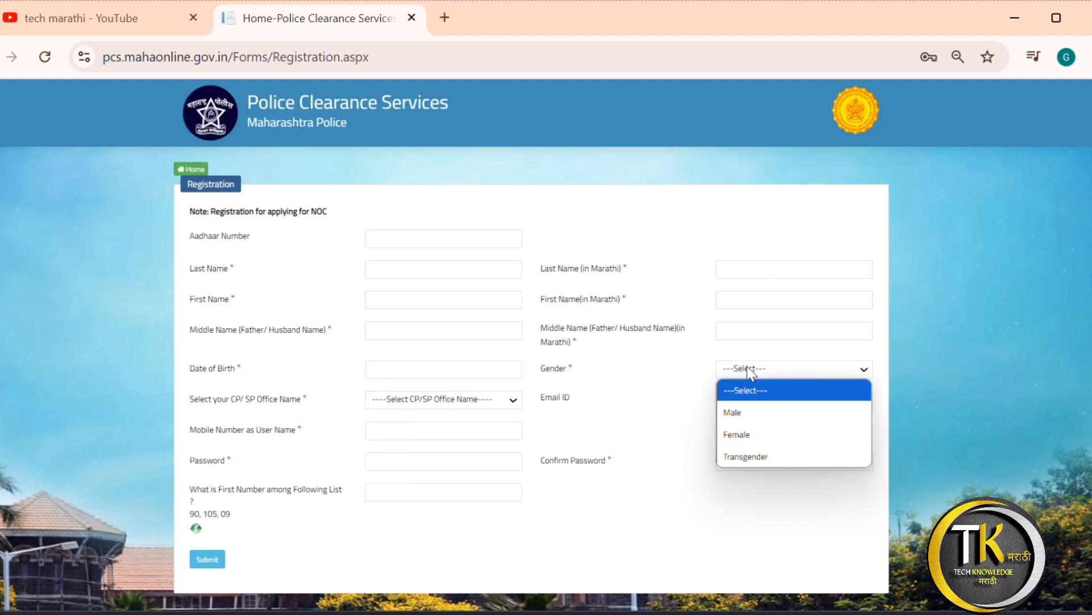
click(405, 400)
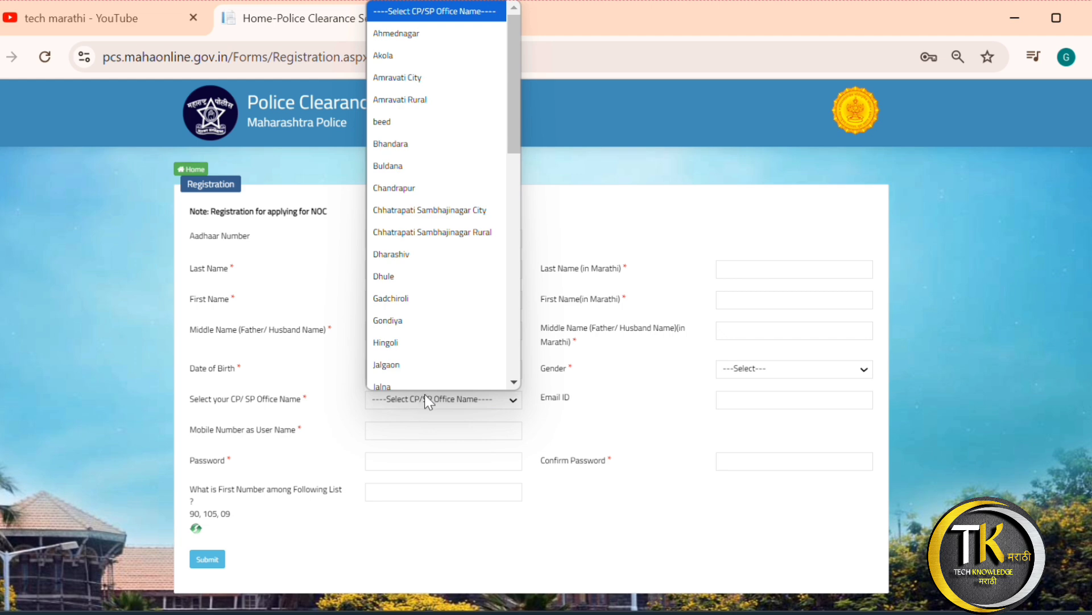
scroll(397, 213, down, 10)
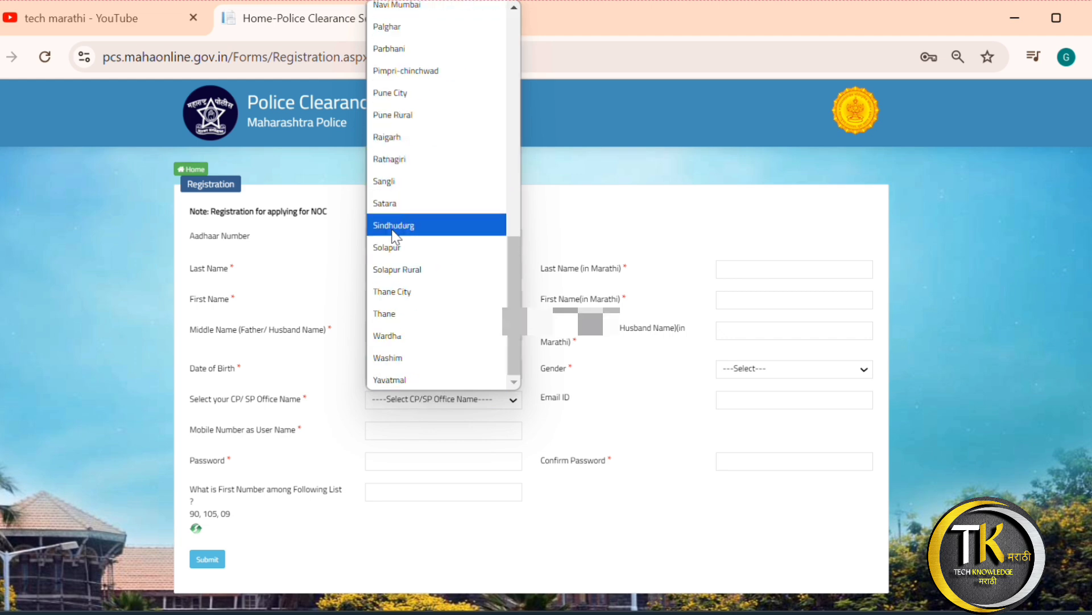
scroll(391, 272, up, 10)
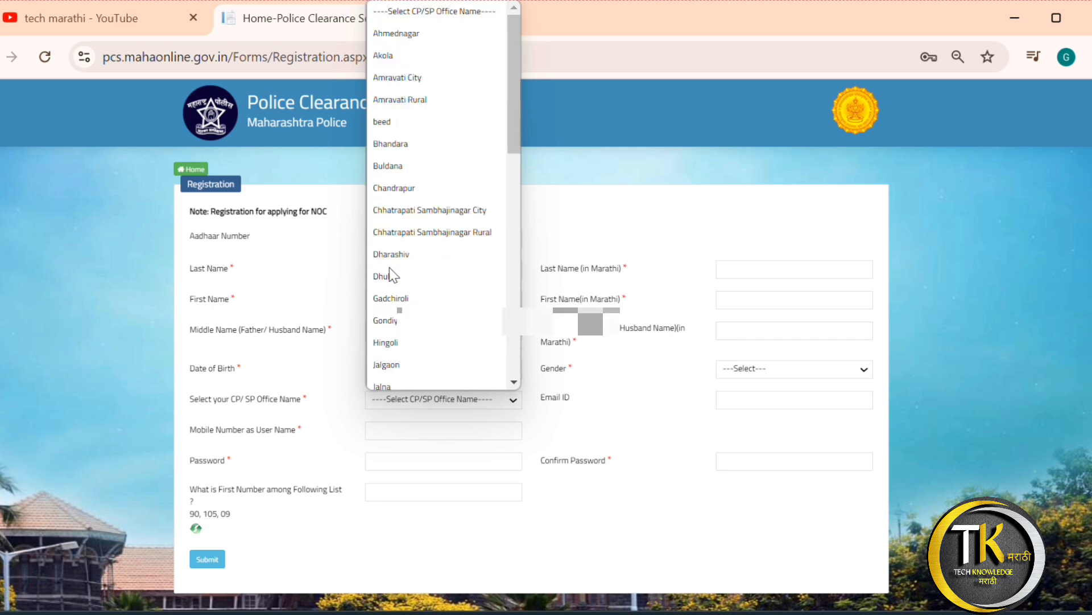
click(408, 405)
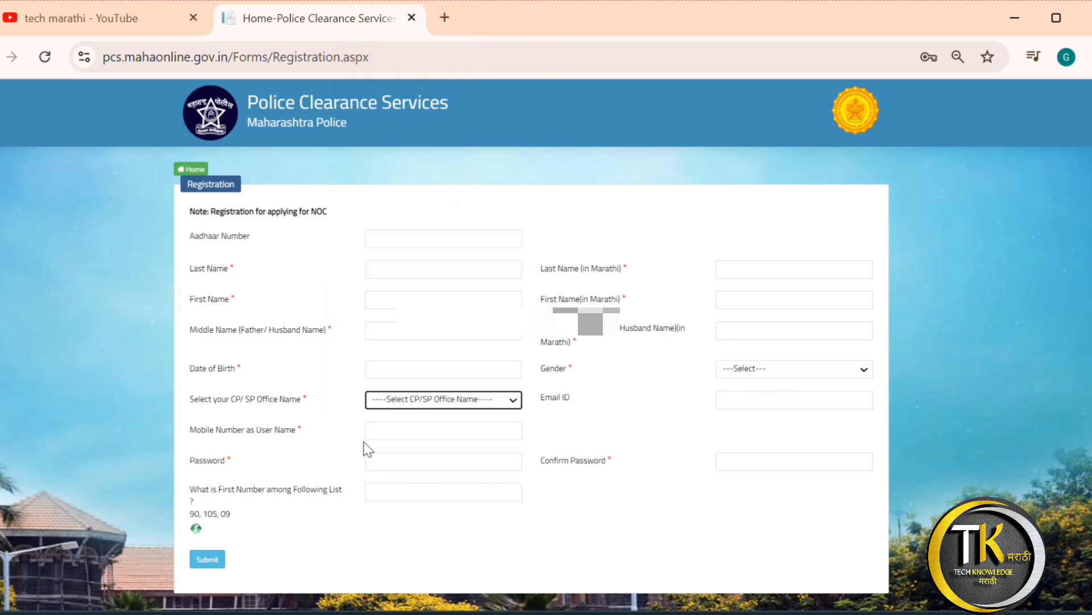
click(388, 431)
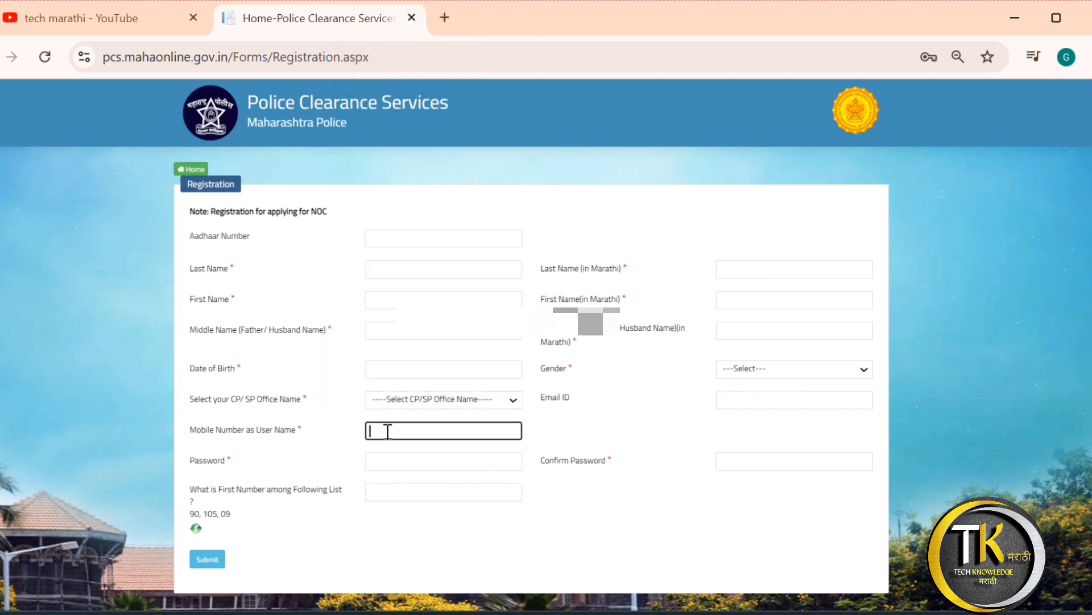
click(397, 462)
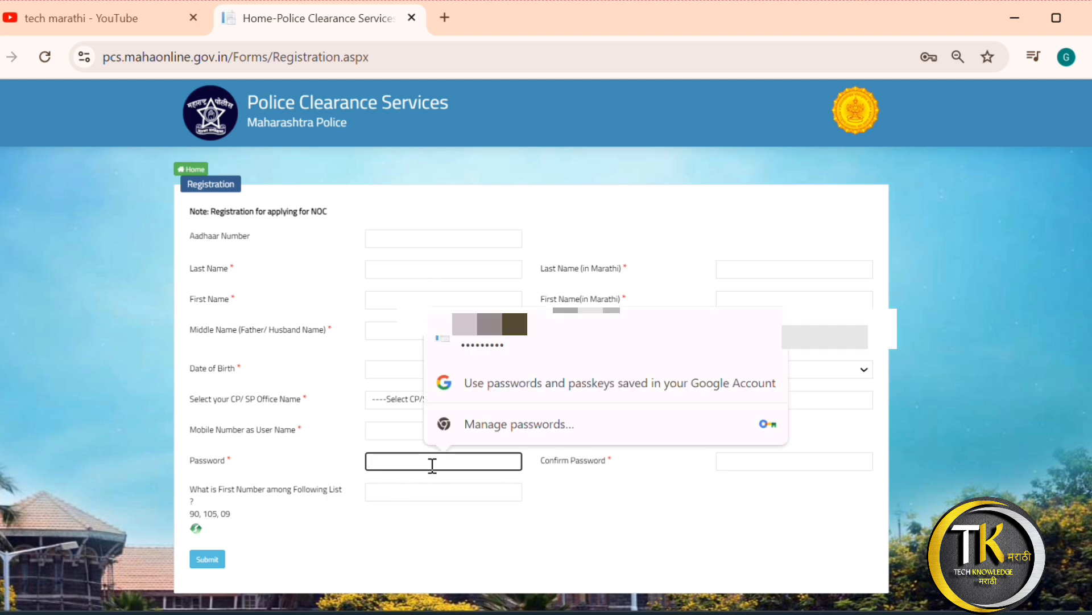
click(774, 460)
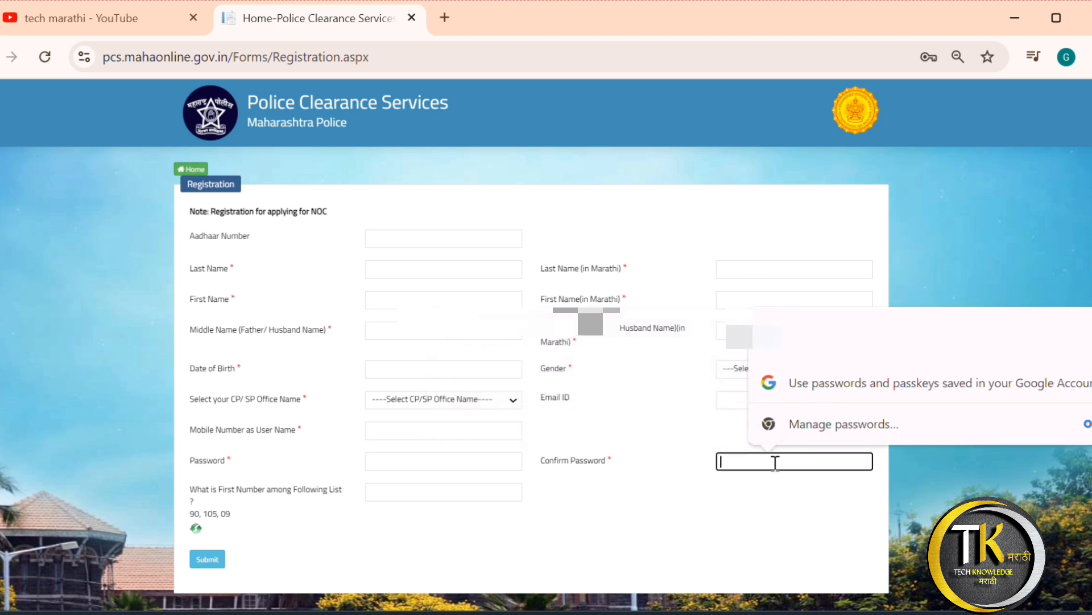
click(656, 501)
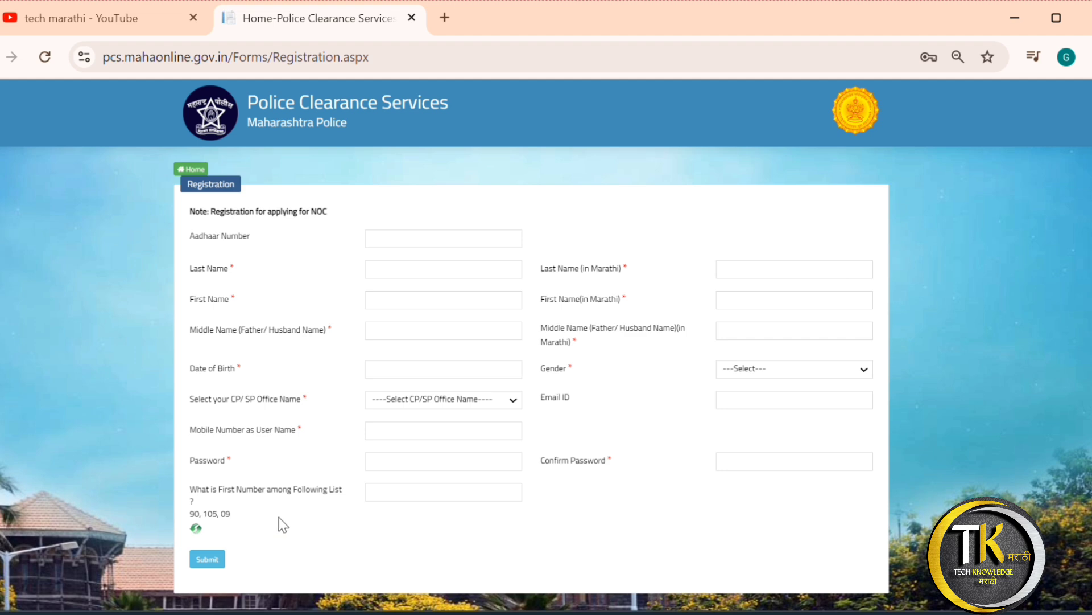
click(407, 494)
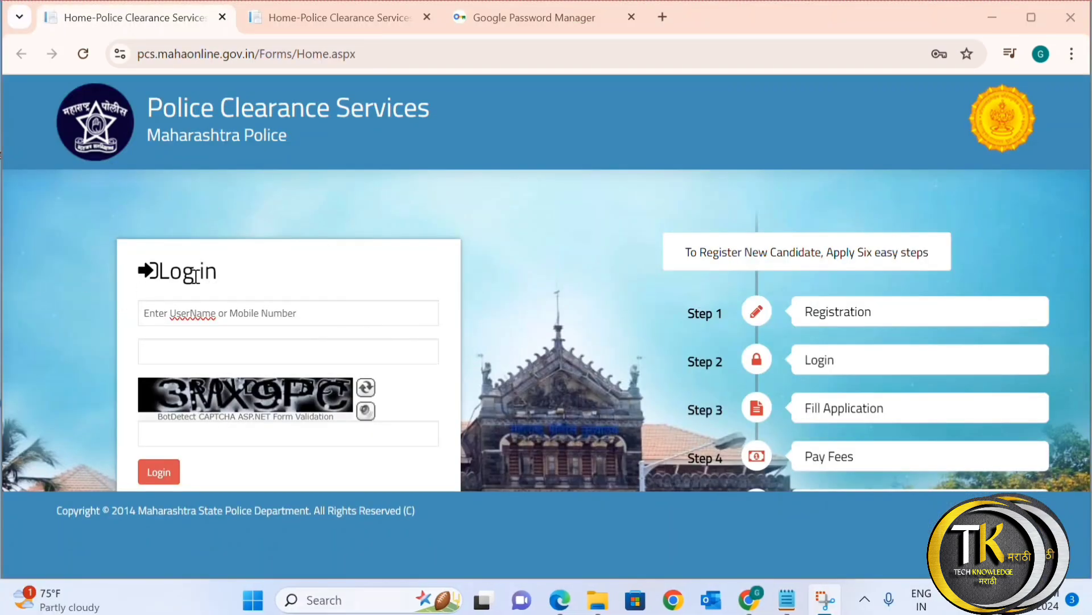
Log in to Police Clearance Services with the registered mobile number, account password and captcha code.
click(342, 315)
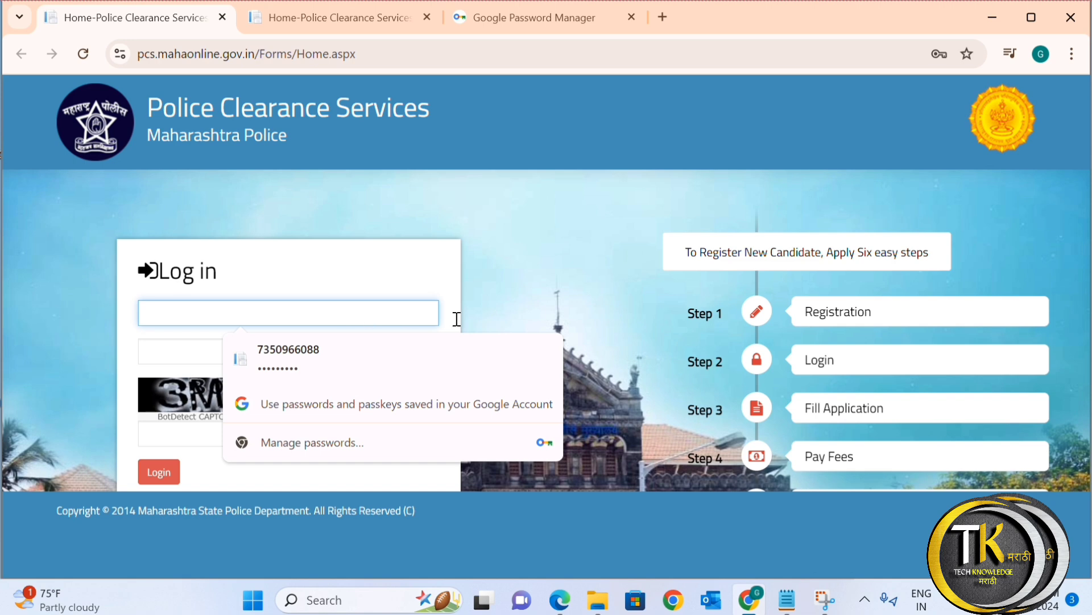
click(510, 309)
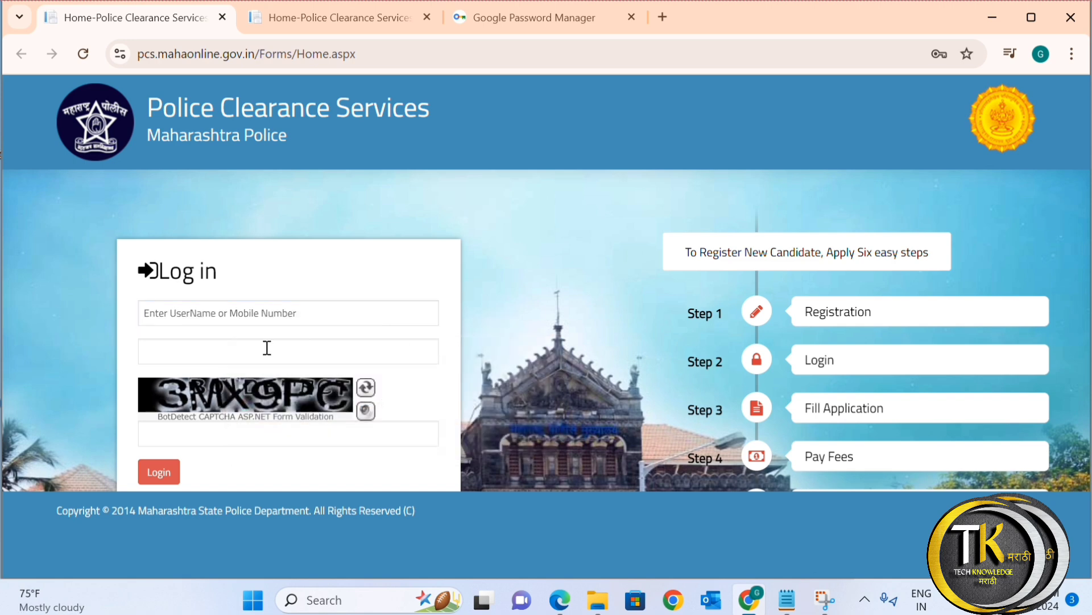
click(267, 348)
click(628, 382)
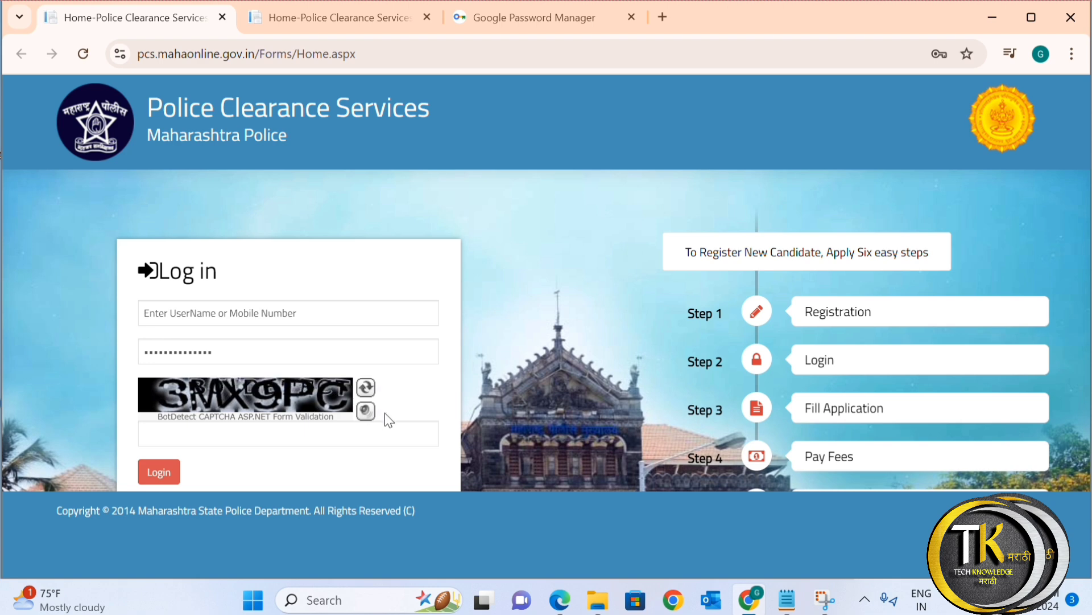
click(262, 437)
click(160, 472)
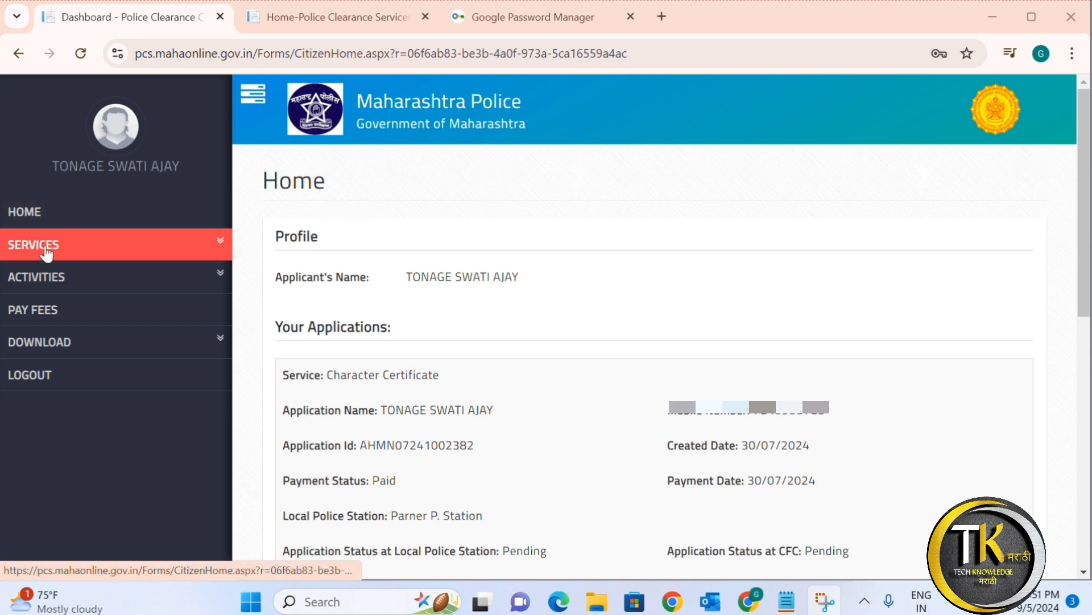
Start a Security Guard Character Certificate application and continue past the instructions to the general information page.
click(141, 244)
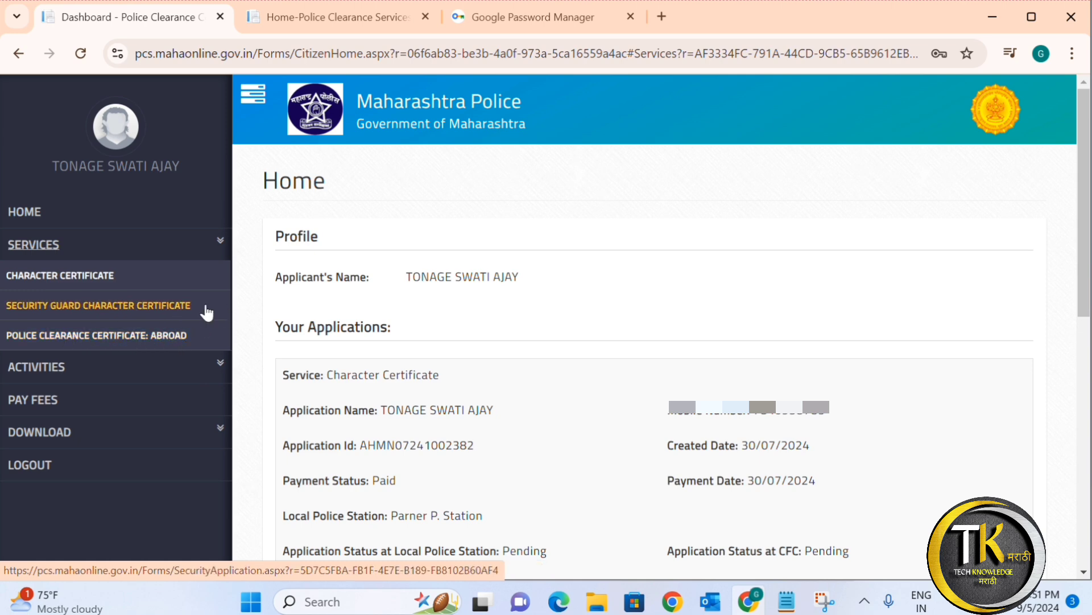
click(125, 306)
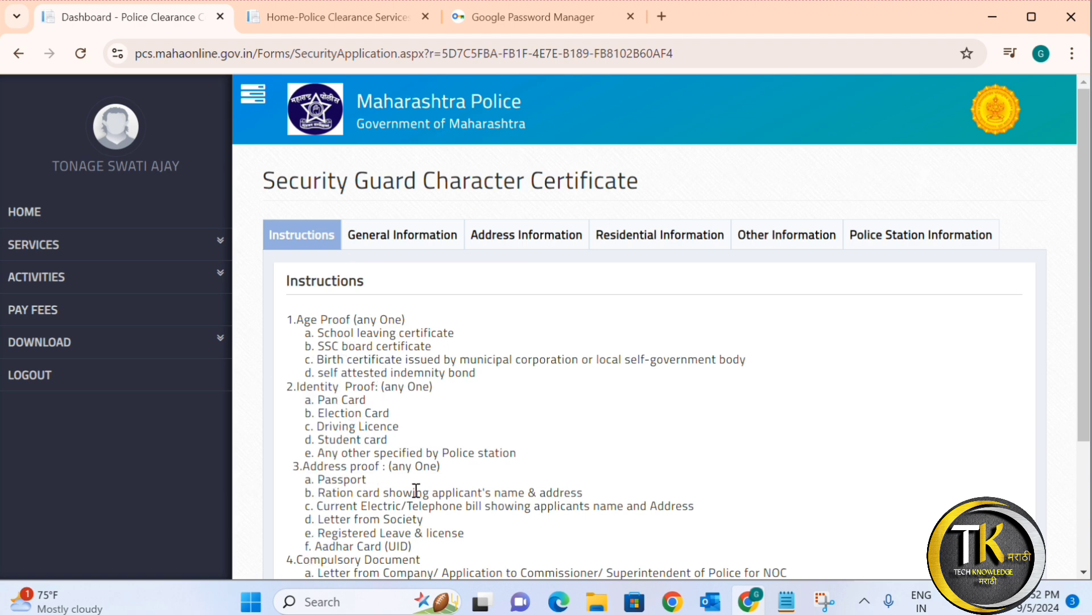
scroll(398, 500, down, 3)
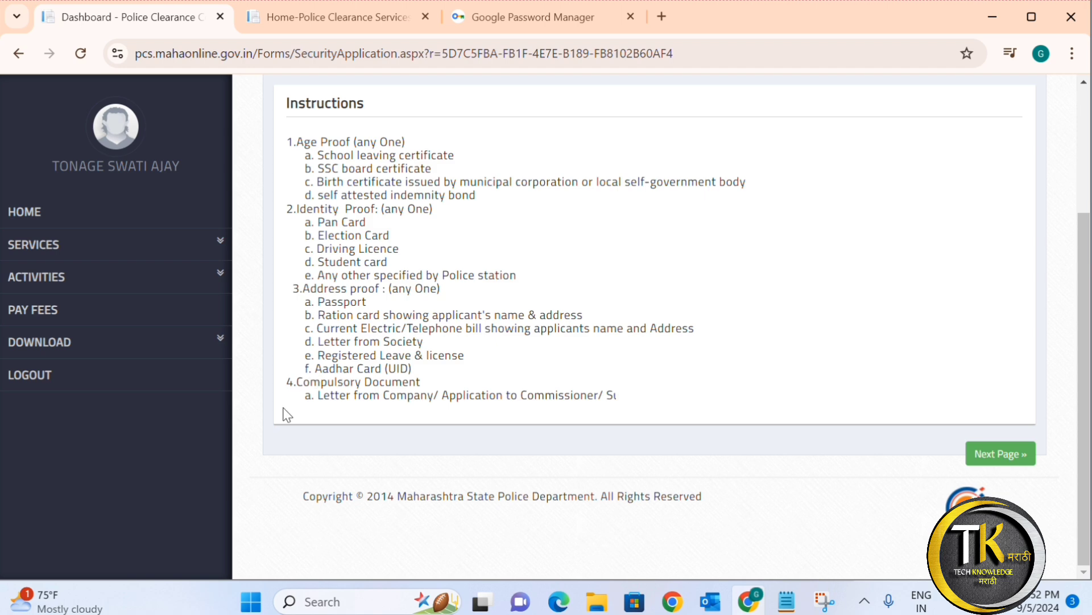
click(1007, 461)
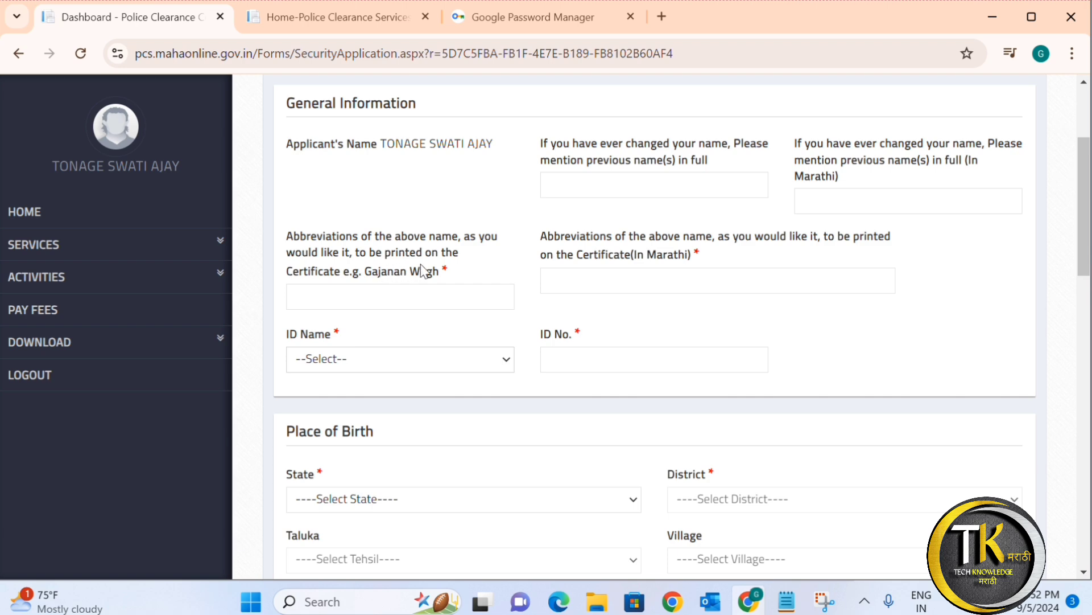
Choose PAN Card as the ID name in the general information section.
click(376, 305)
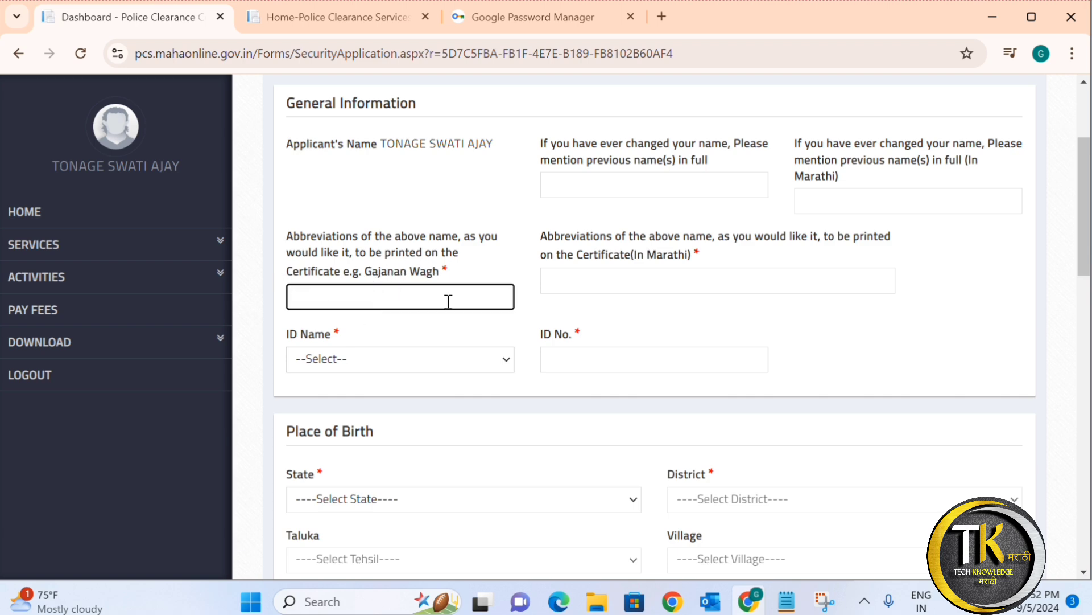
click(347, 359)
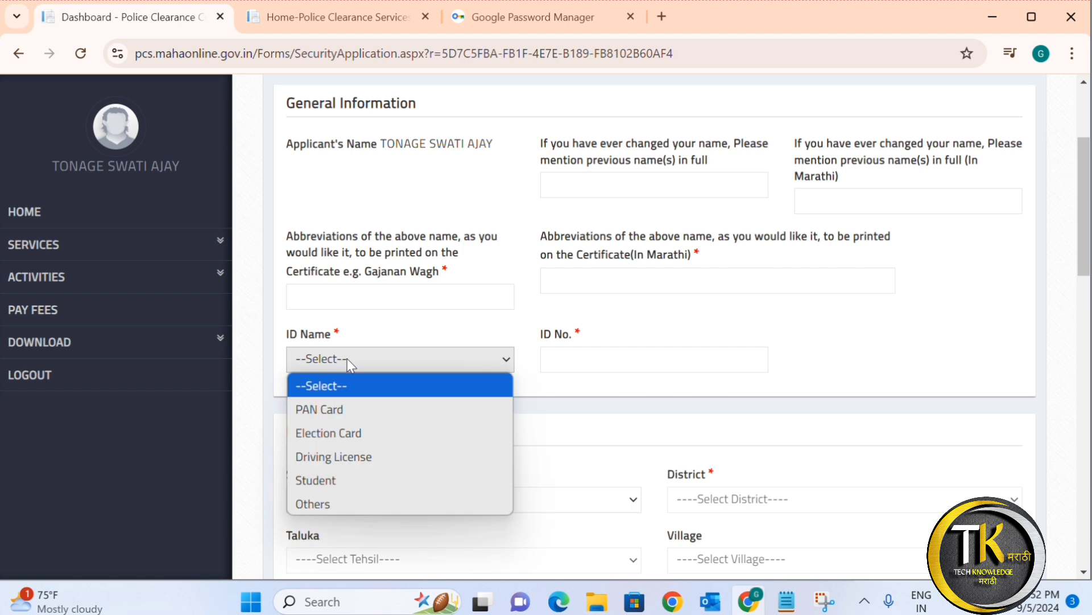
click(328, 409)
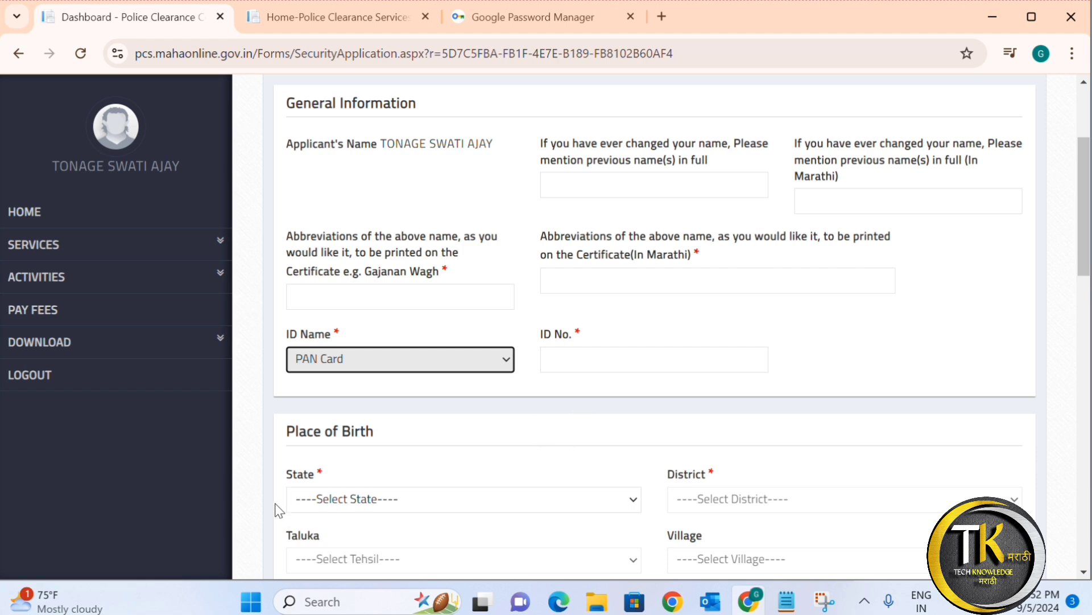
click(356, 500)
click(358, 502)
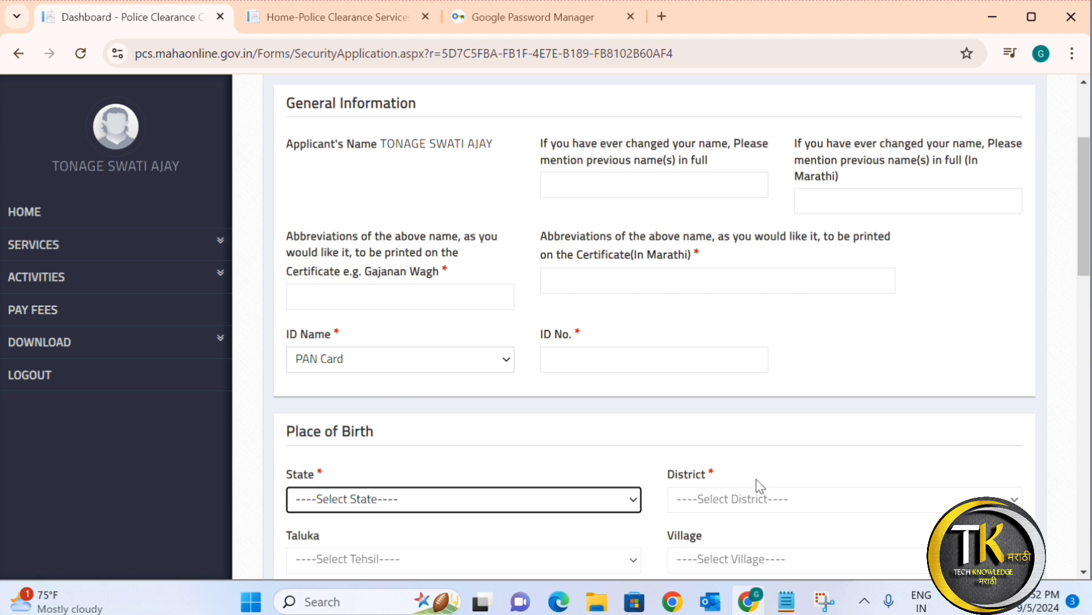
click(720, 501)
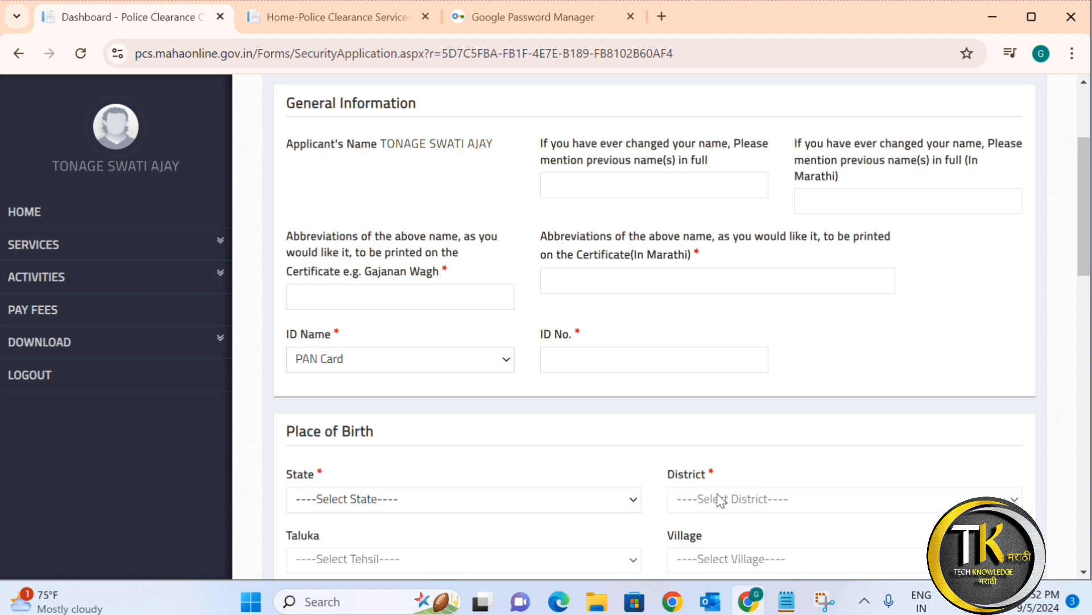
Answer No to the general questions about arrest or prosecution, politics, criminal offences and pending summons or warrants.
scroll(418, 541, down, 7)
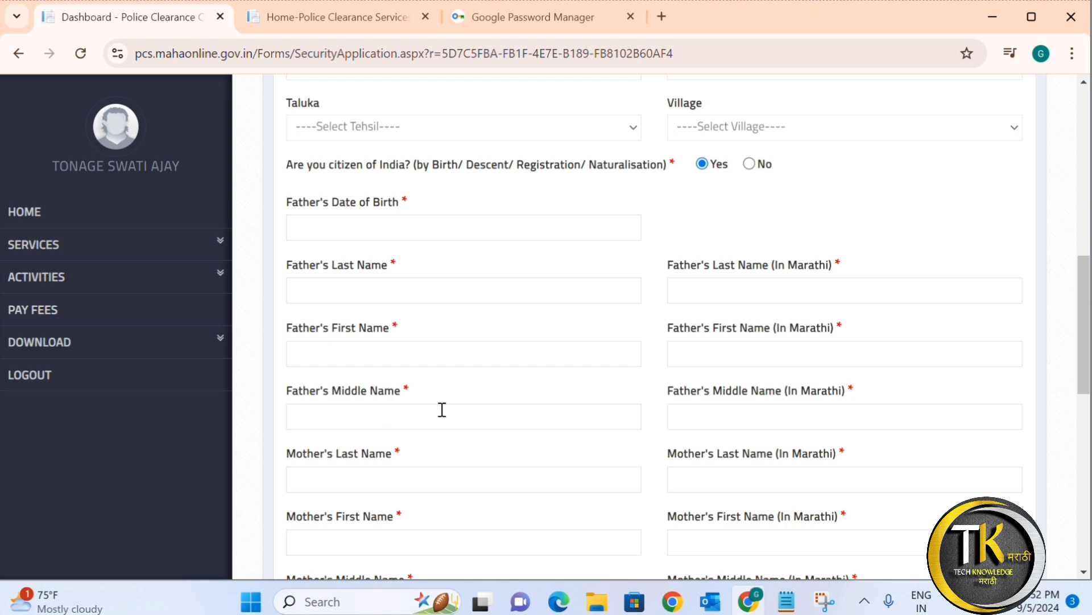
scroll(507, 363, down, 6)
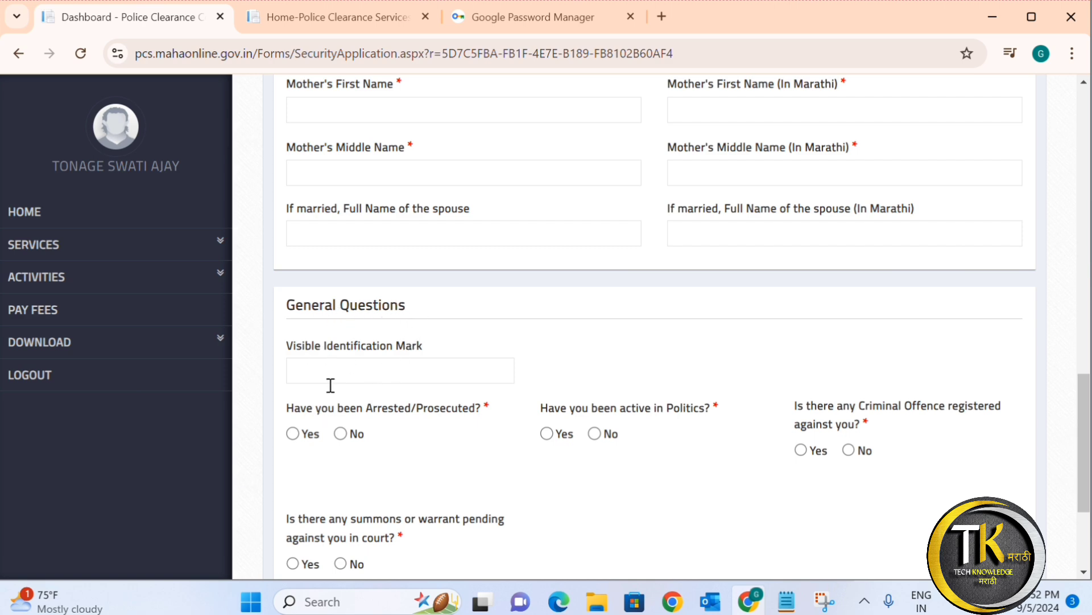
click(340, 434)
click(594, 434)
click(849, 451)
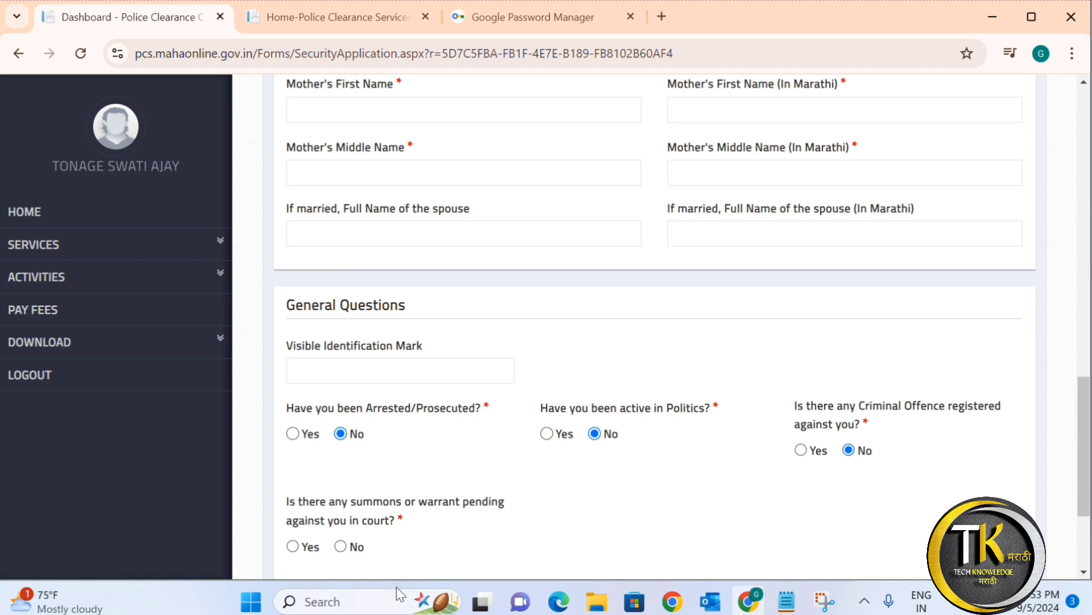
click(340, 547)
scroll(449, 536, down, 3)
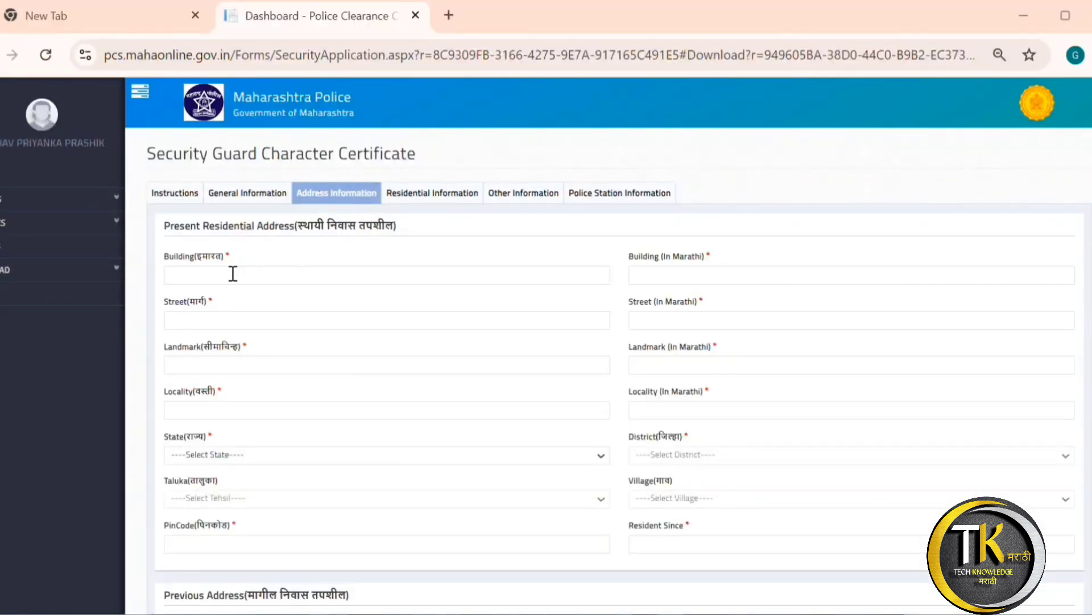
Examine the Present Residential Address fields, from building, street, landmark and locality through to Resident Since.
click(256, 271)
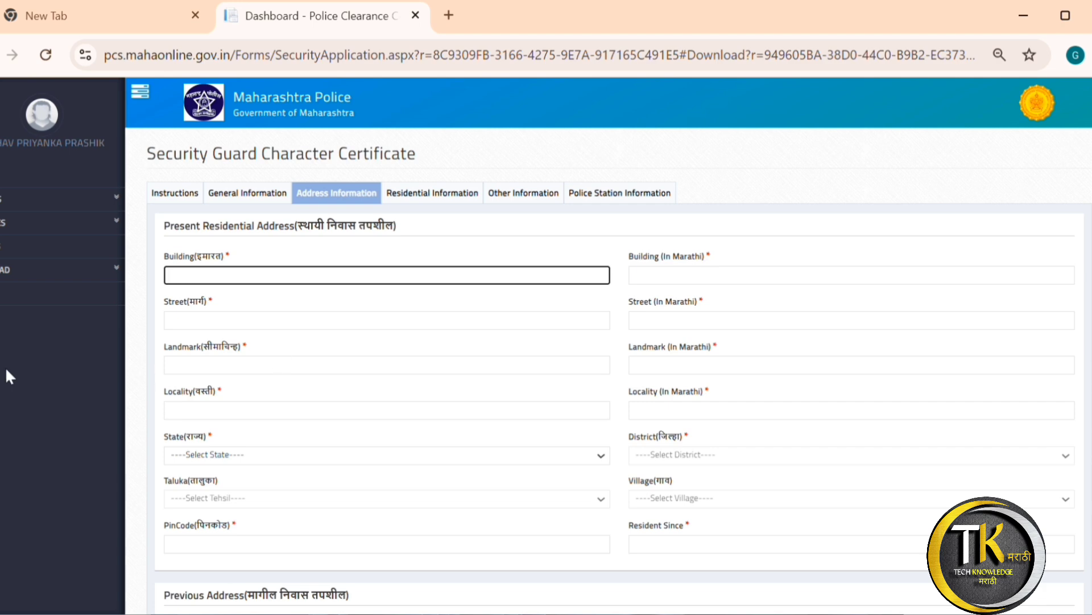
click(217, 324)
click(196, 370)
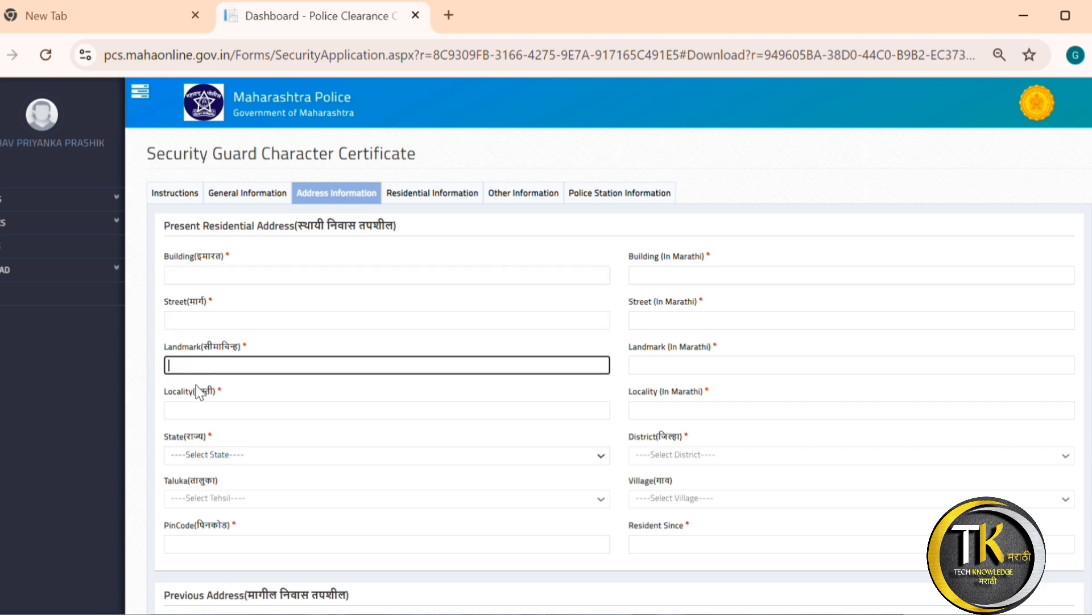
click(195, 413)
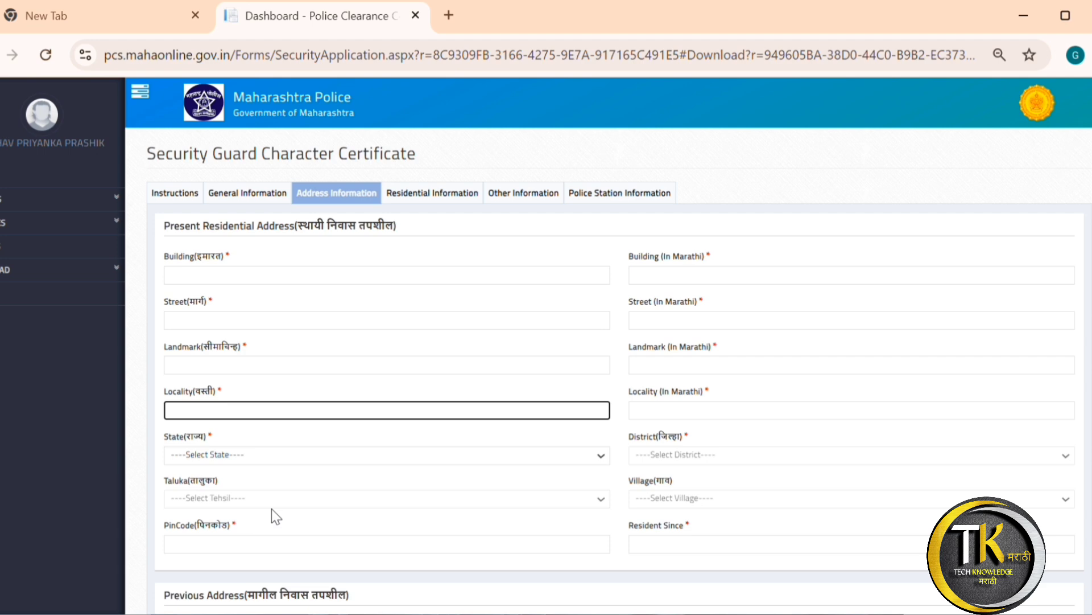
key(Tab)
key(Tab)
key(Tab)
key(Tab)
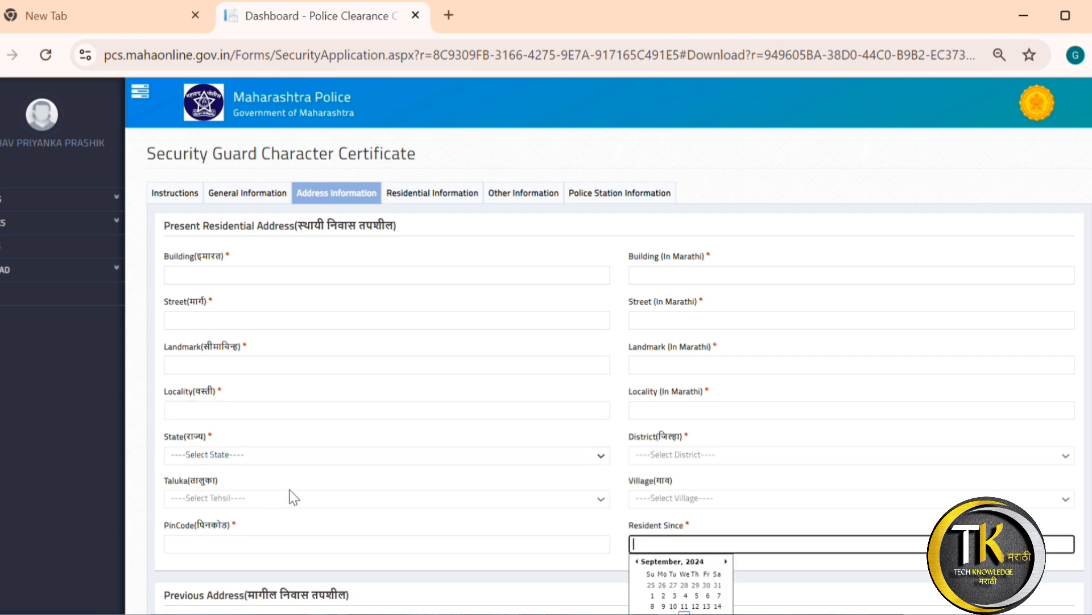
Mark the Native / Permanent Address as same as above, leaving the previous address section blank.
scroll(293, 497, down, 8)
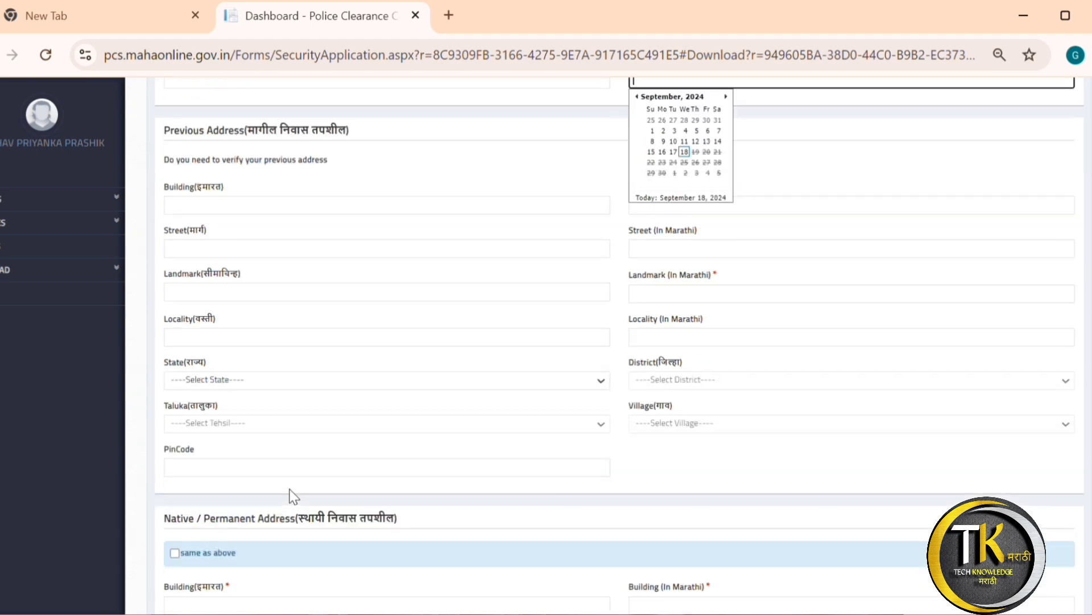
click(256, 212)
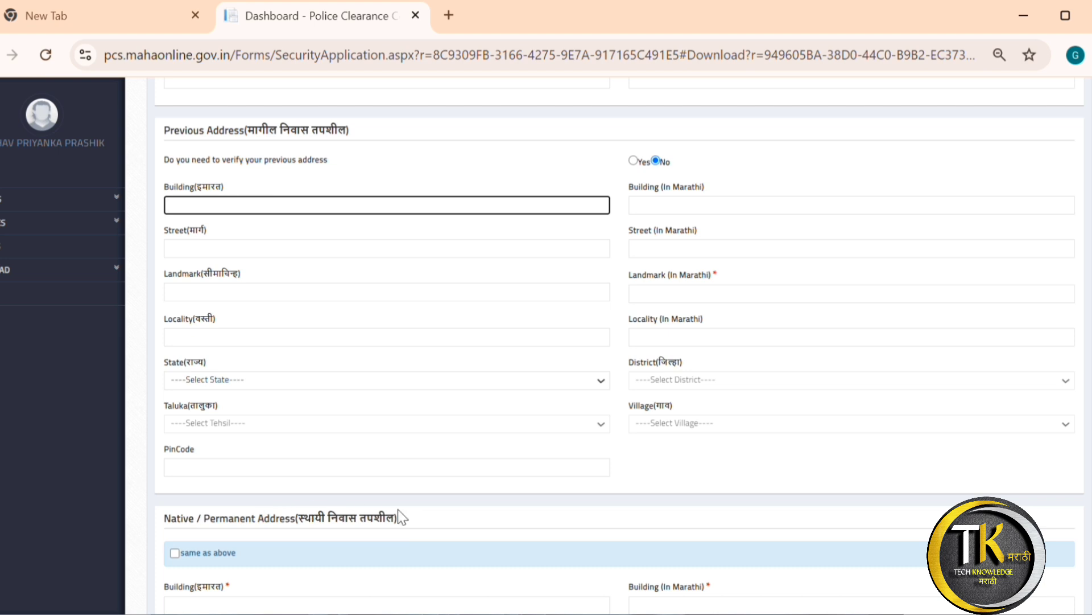
click(176, 554)
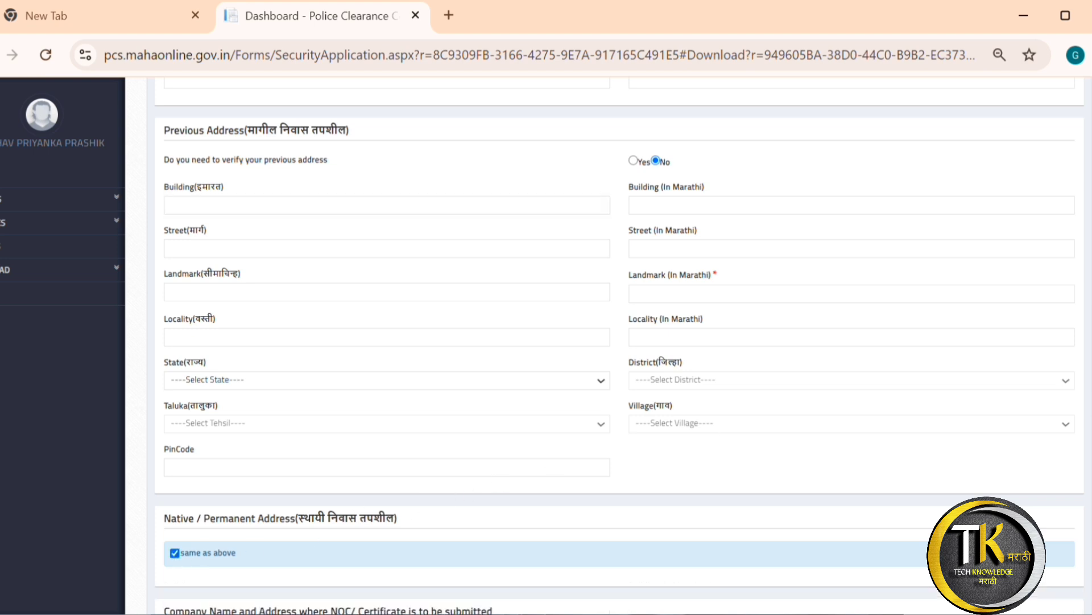
Examine the designation, company, building, street, landmark and state fields for the company where the certificate is to be submitted.
scroll(619, 346, down, 7)
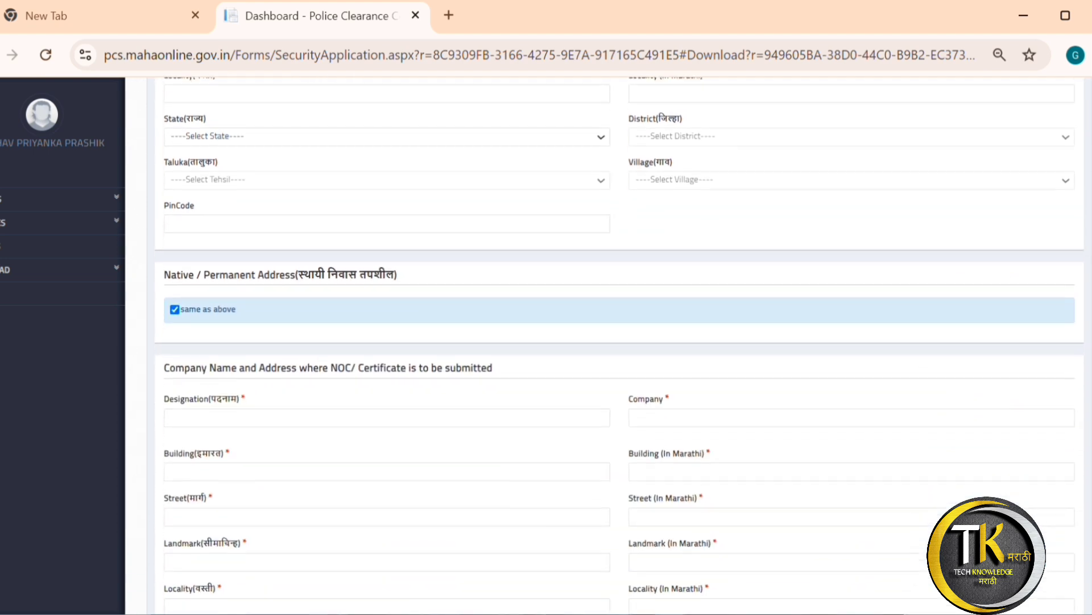
scroll(619, 347, down, 1)
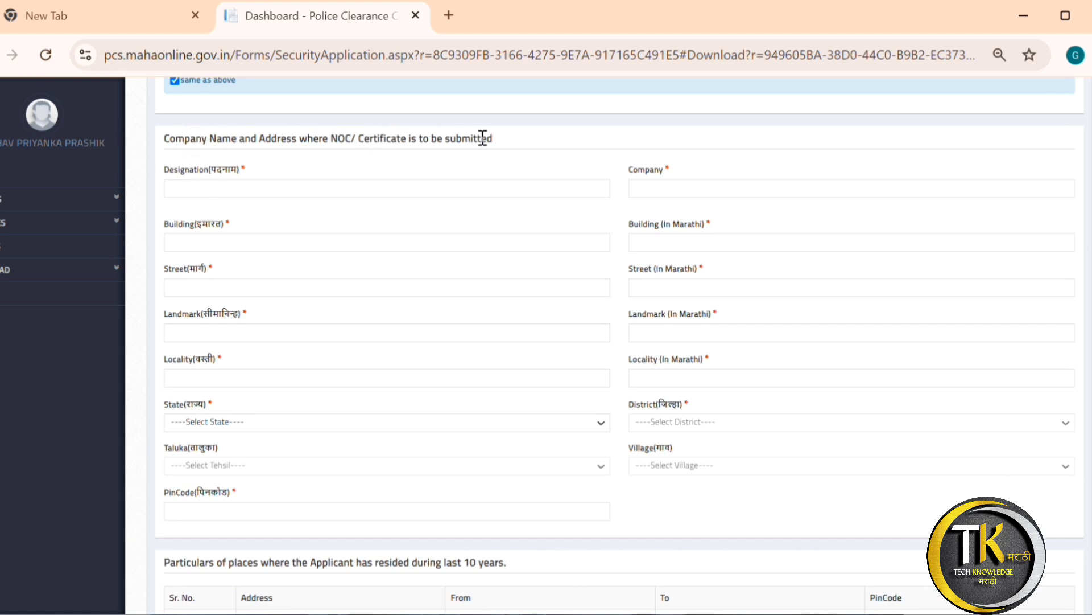
click(226, 188)
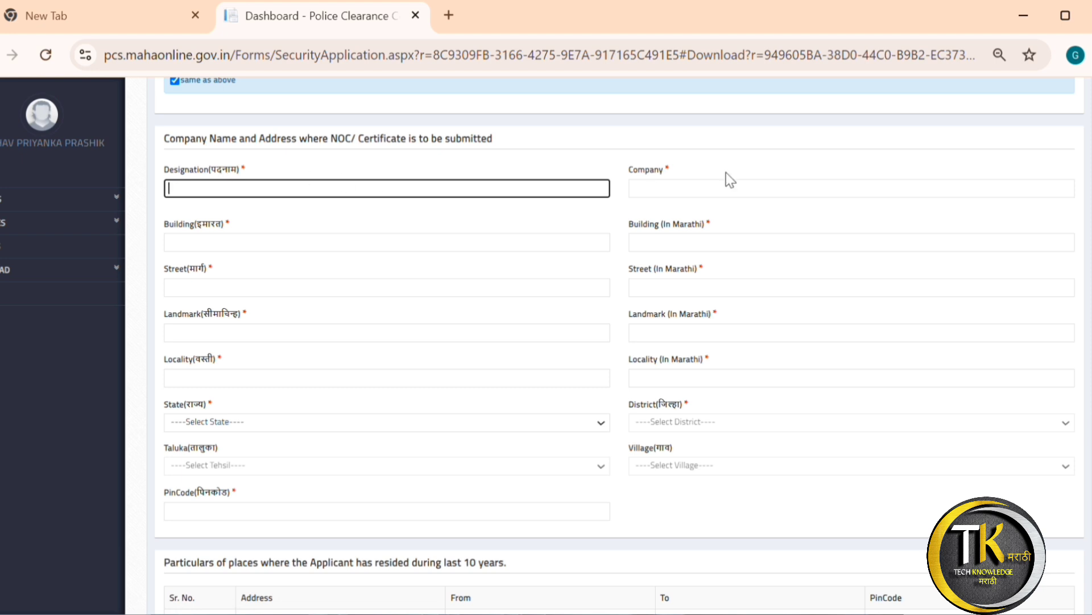
click(718, 187)
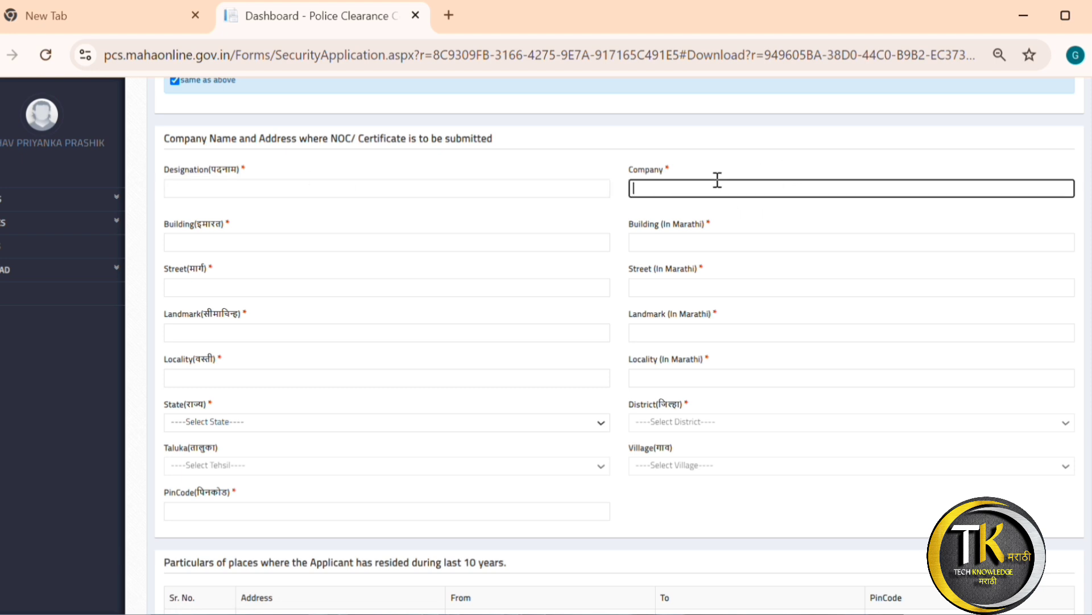
click(292, 240)
click(257, 289)
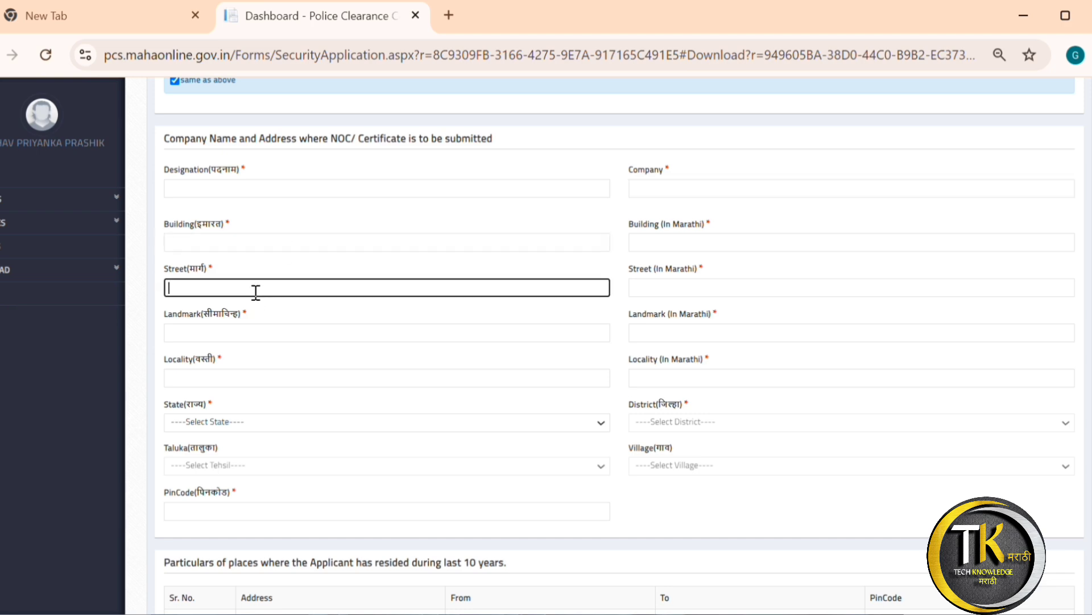
click(244, 334)
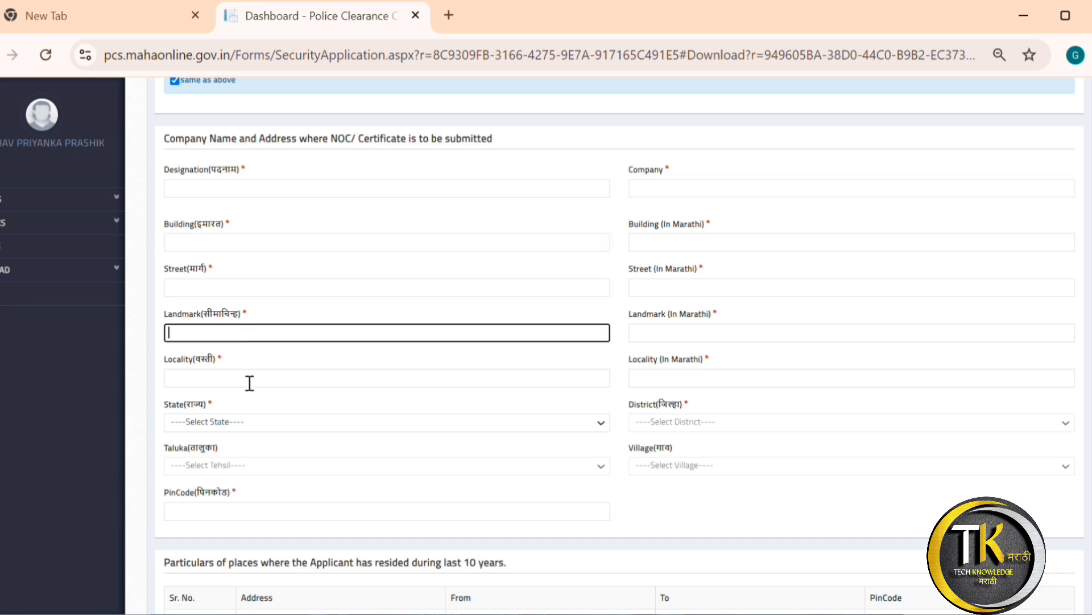
click(232, 422)
click(233, 424)
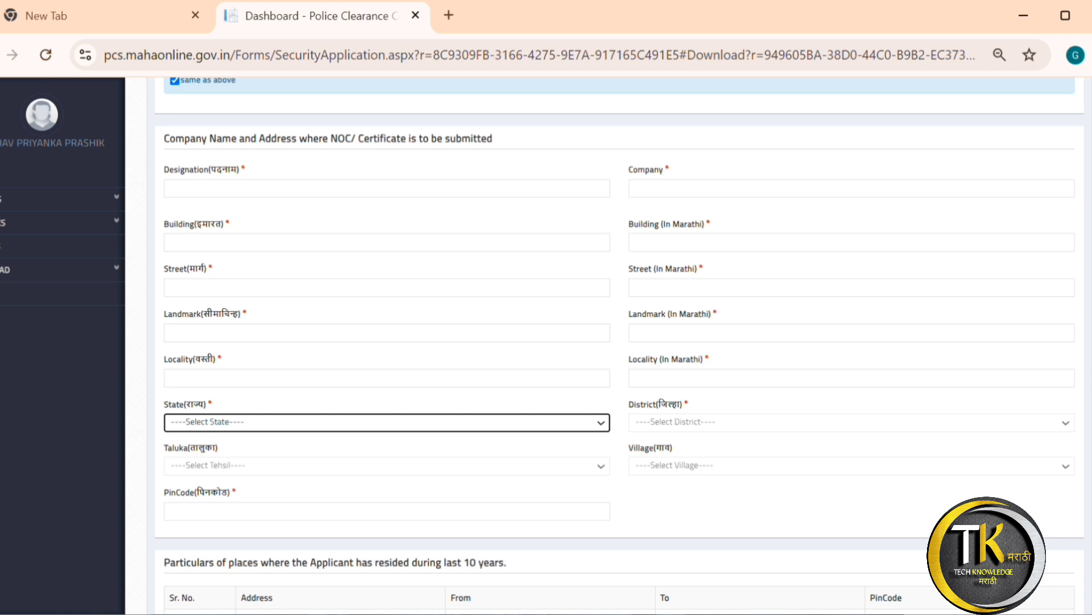
Examine the address, From, To and PinCode fields in the first row of the applicant's residences during the last 10 years.
scroll(619, 341, down, 4)
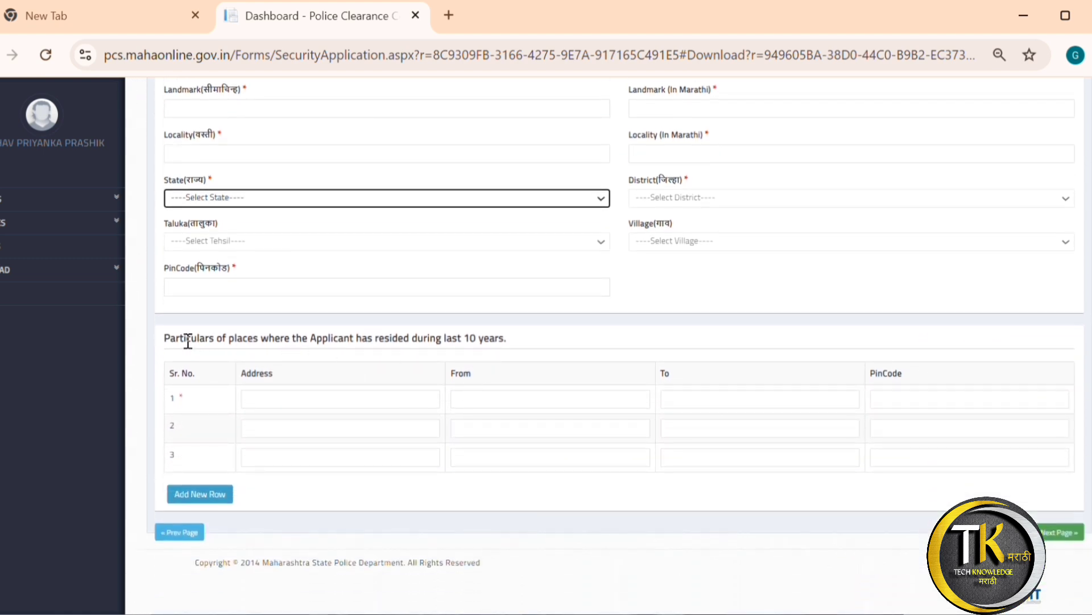
click(315, 406)
click(580, 399)
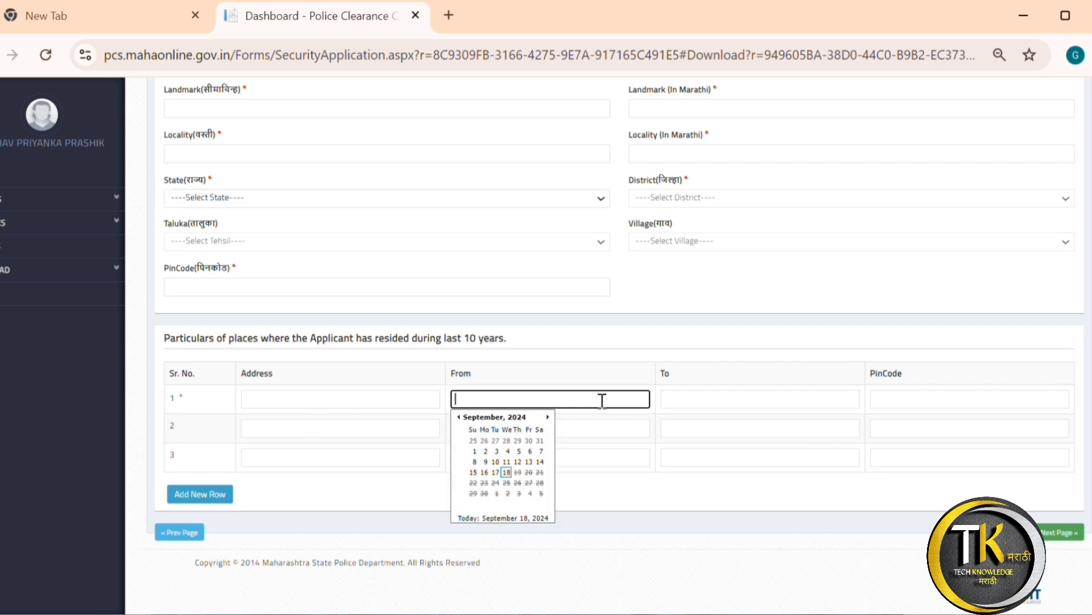
click(727, 399)
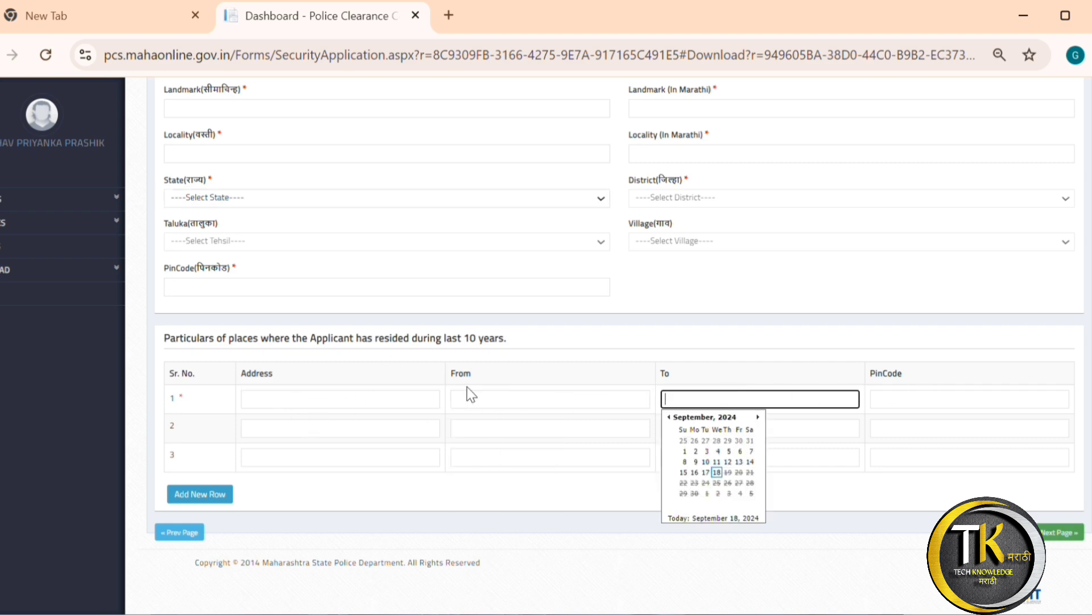
click(498, 394)
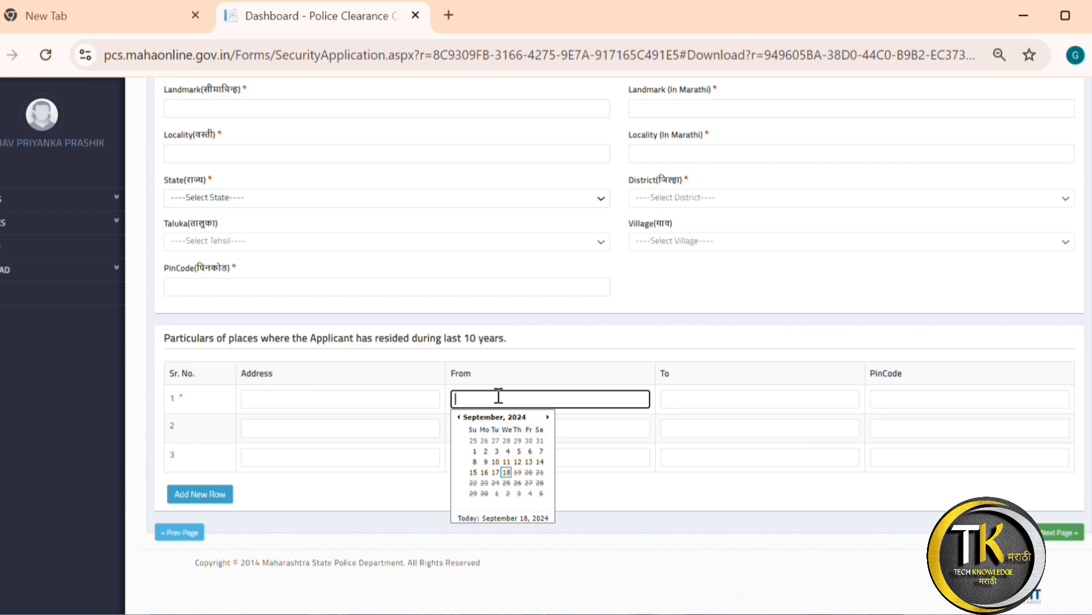
click(757, 400)
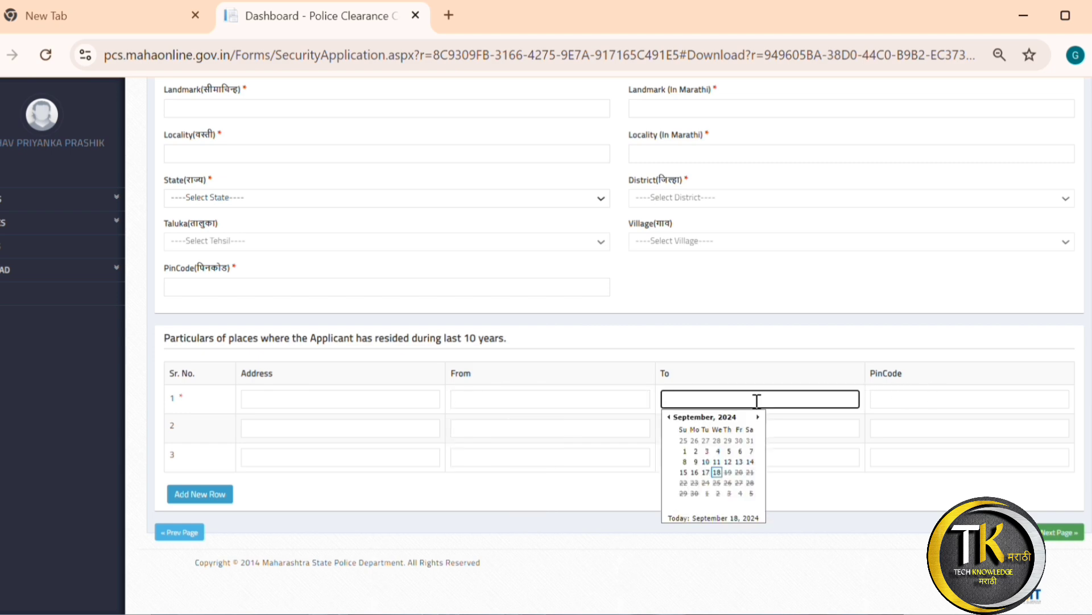
click(949, 396)
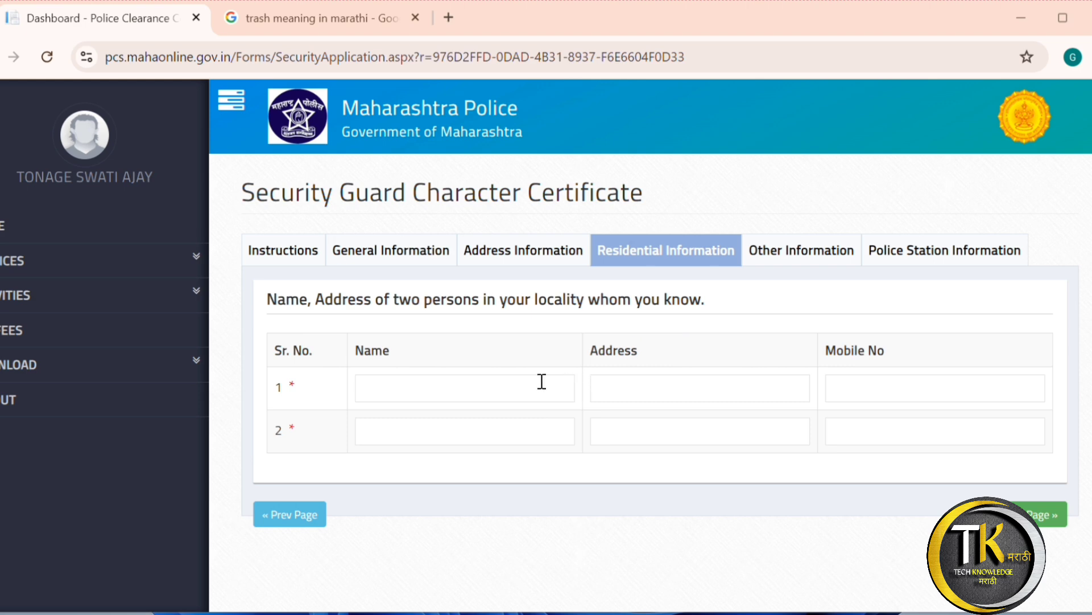
Examine the name, address and mobile number fields for the first known person in the locality under Residential Information.
click(446, 393)
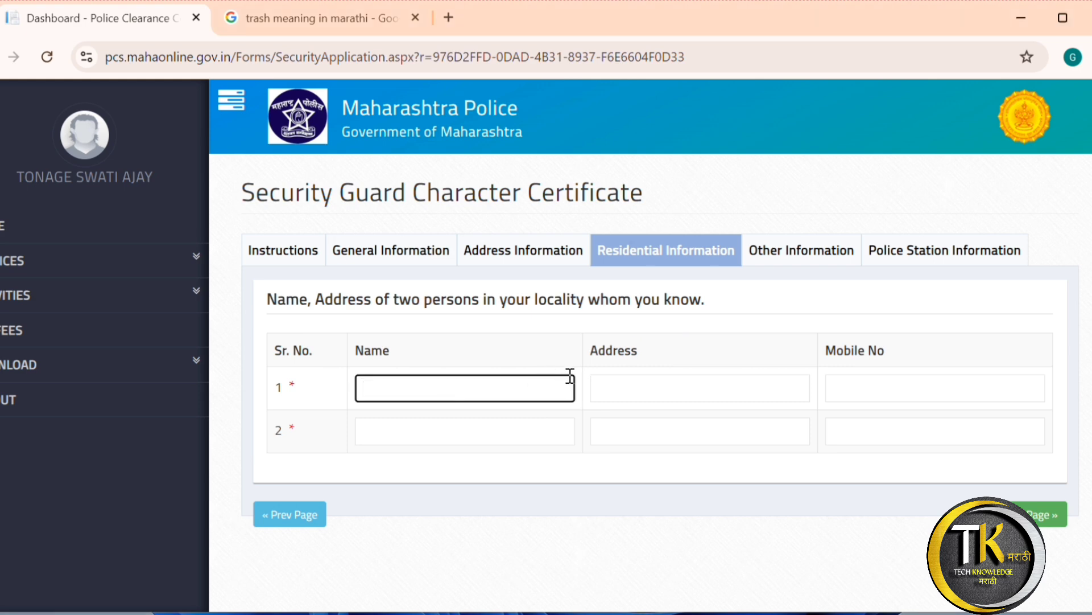
click(628, 377)
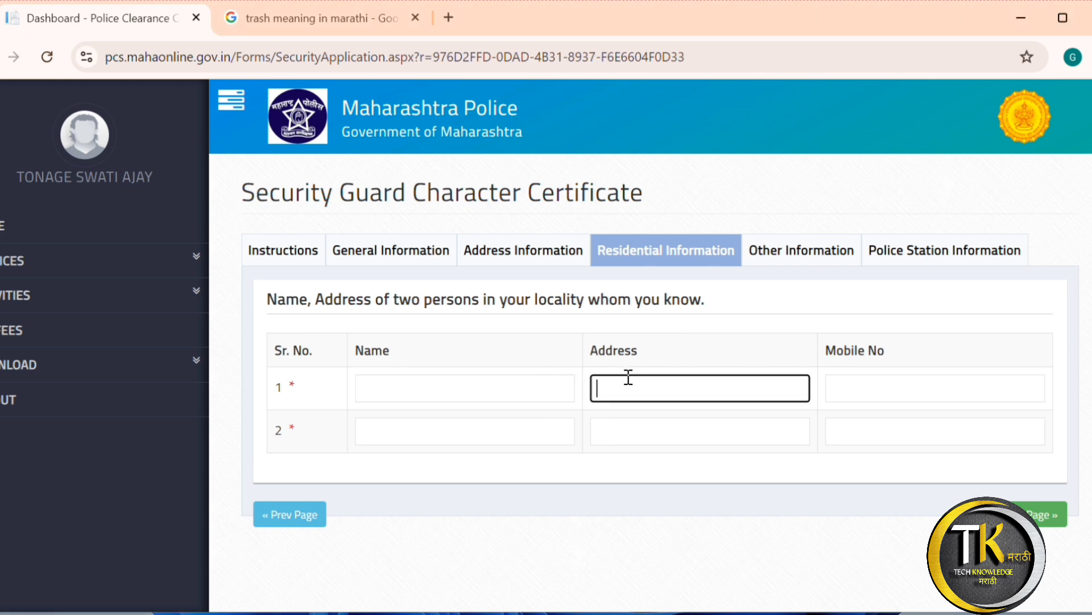
click(932, 400)
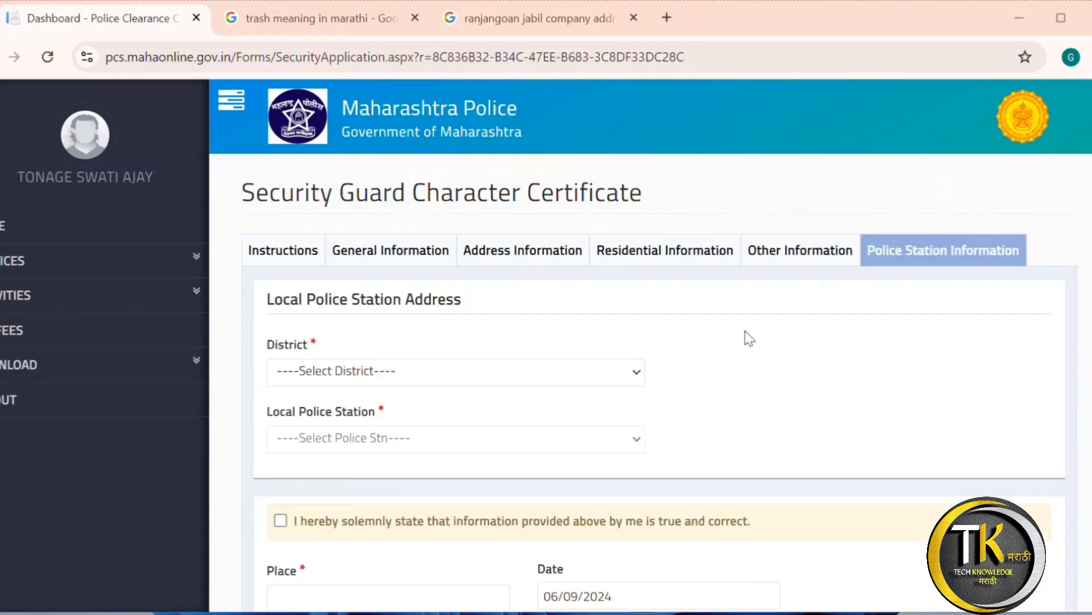
Set the local police station address to Ahmednagar district and Parner P. Station.
click(561, 370)
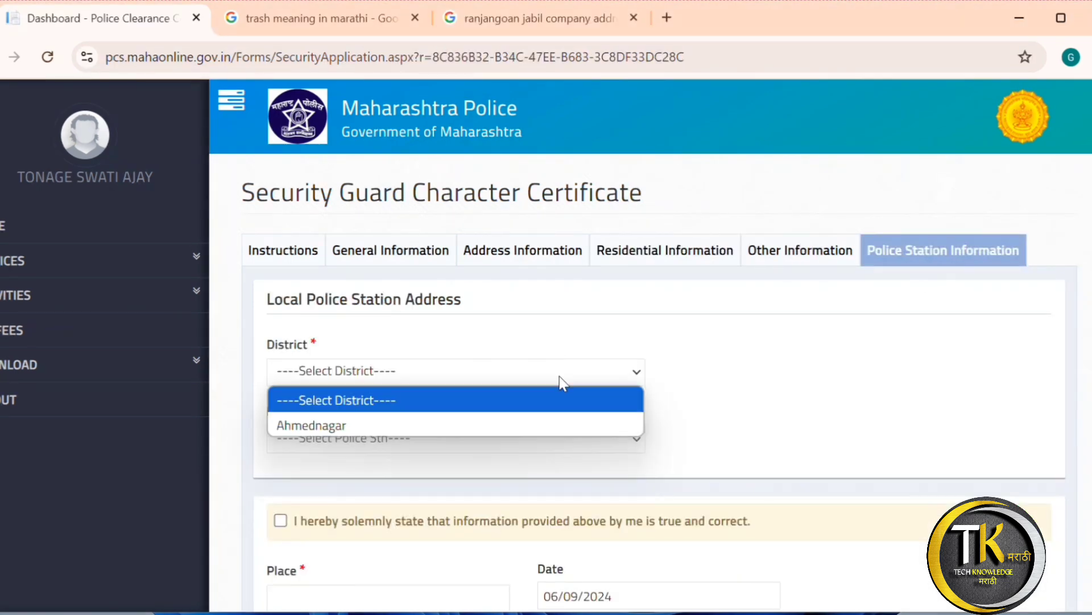
click(419, 423)
click(456, 437)
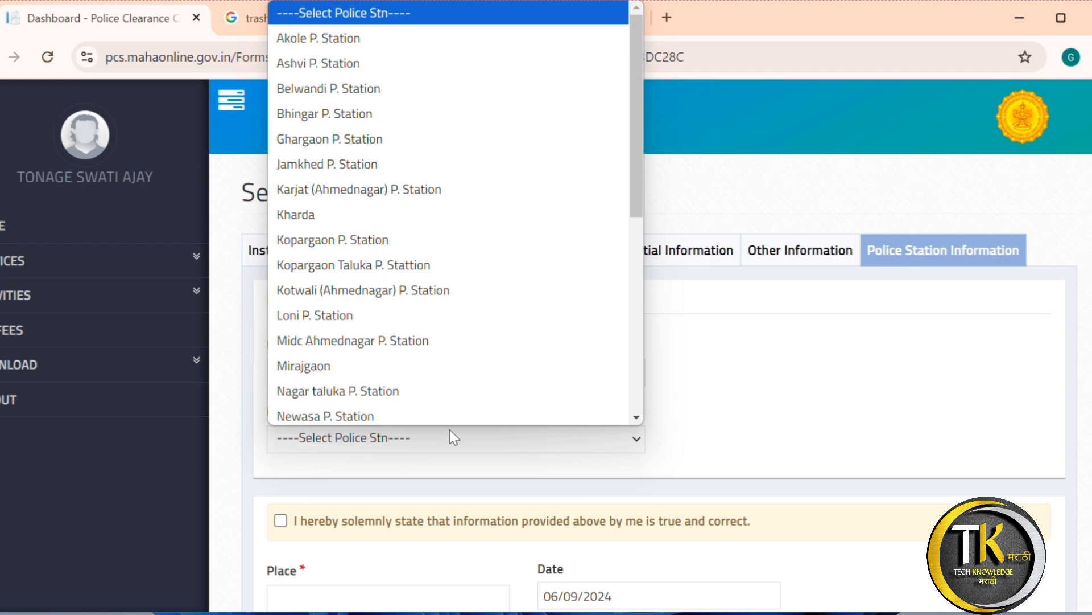
key(Down)
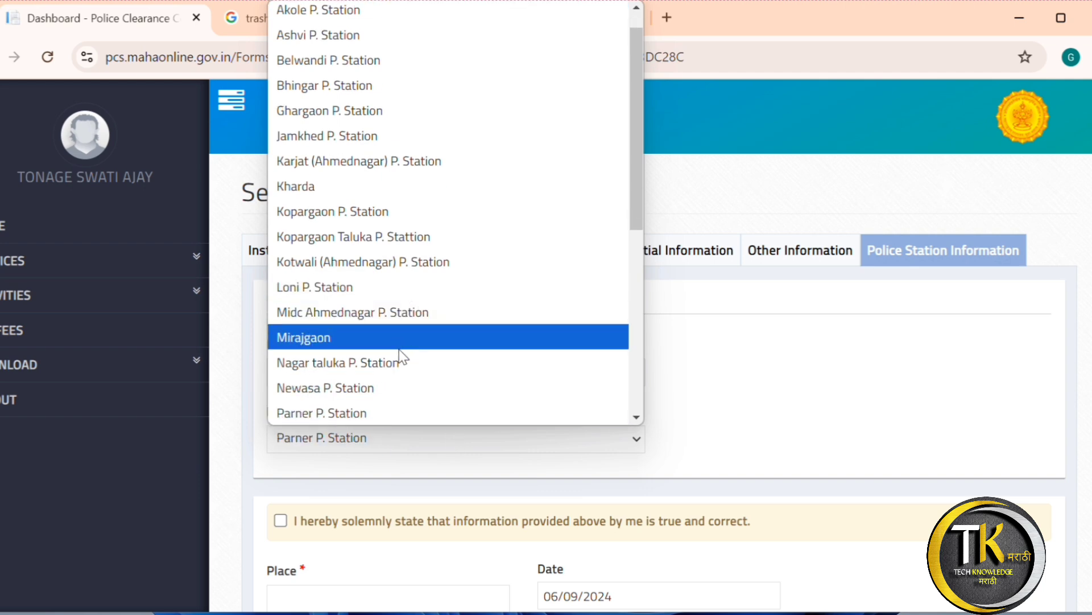
click(393, 413)
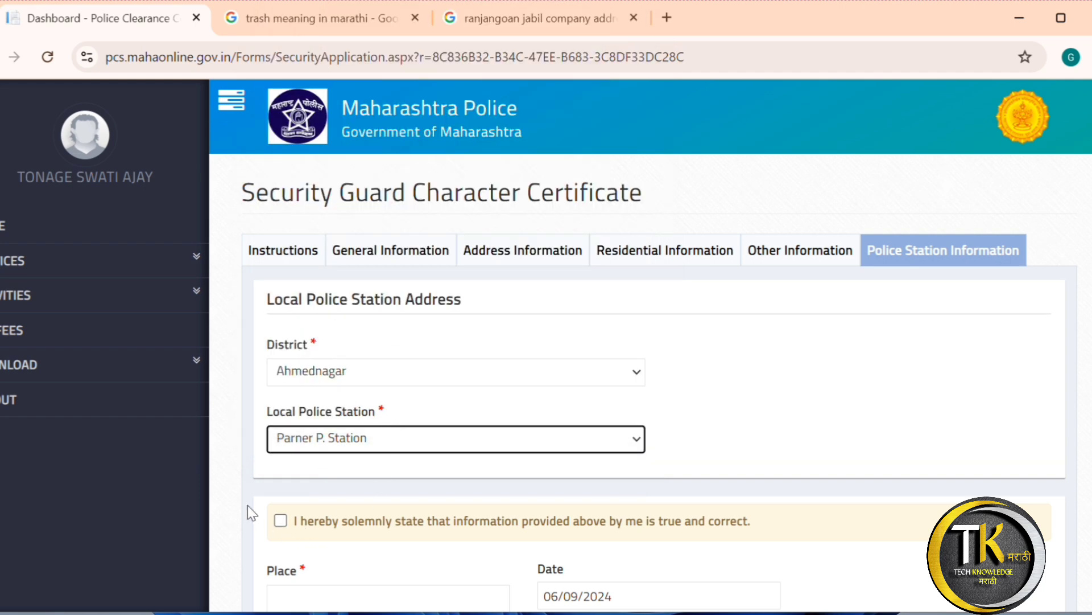
Submit the application with the true-and-correct declaration accepted and PARNER as the place.
click(281, 521)
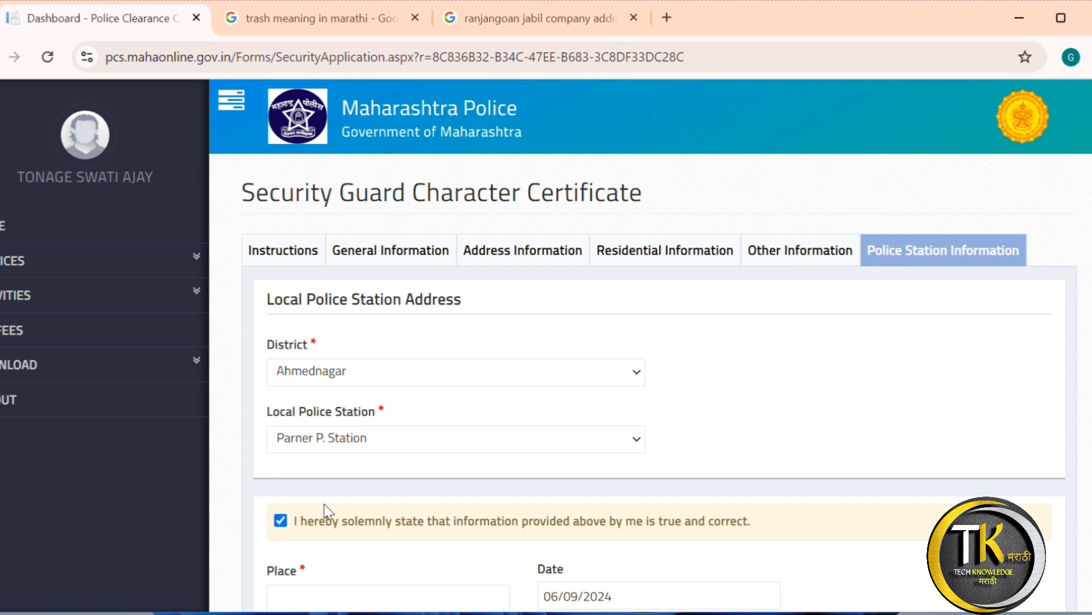
scroll(328, 512, down, 8)
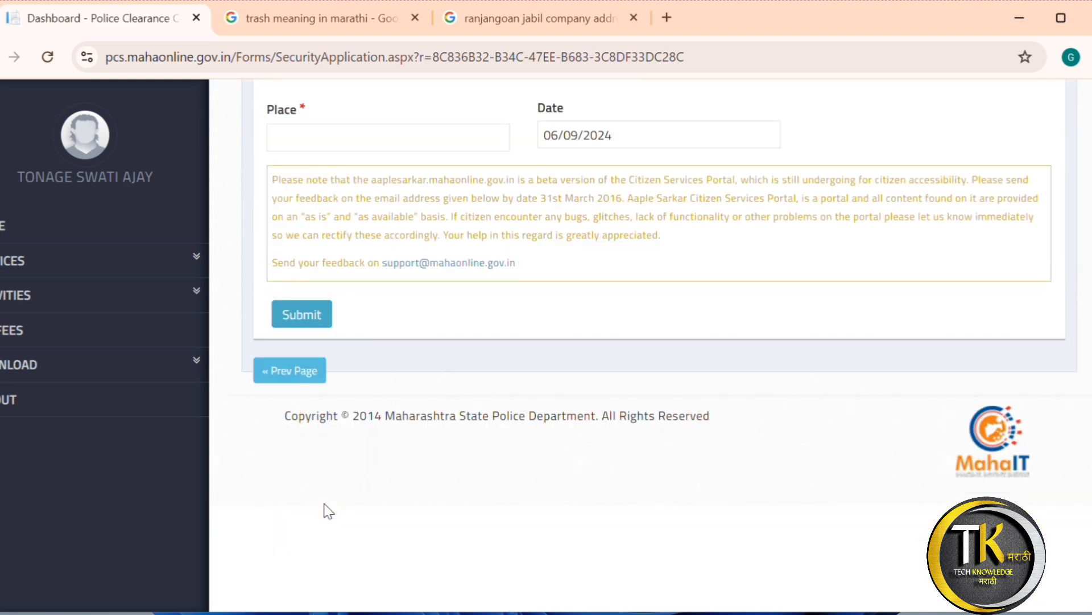
click(332, 138)
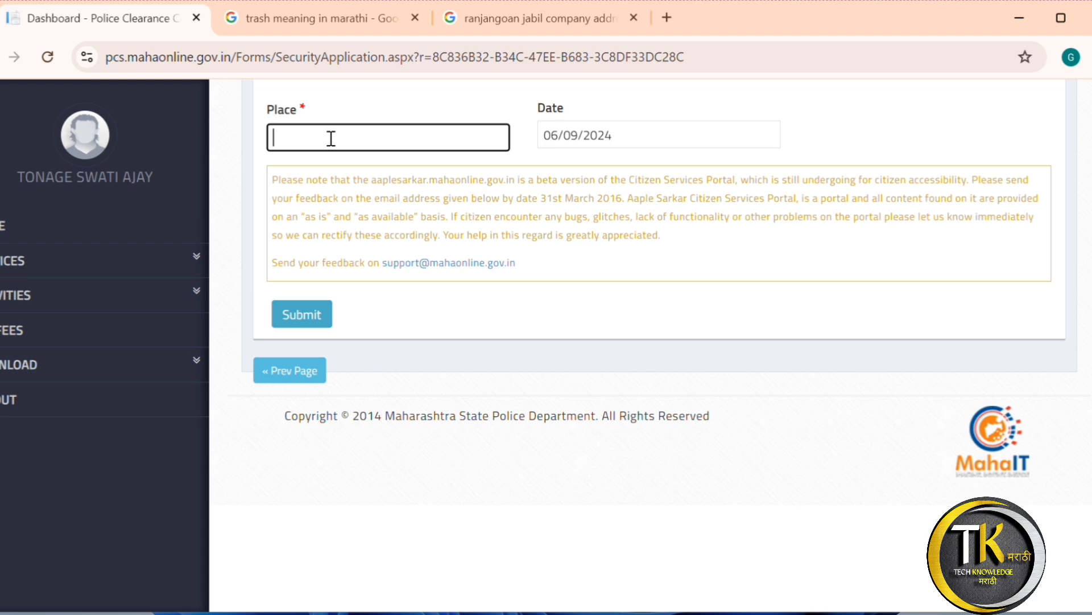
text(PARNER)
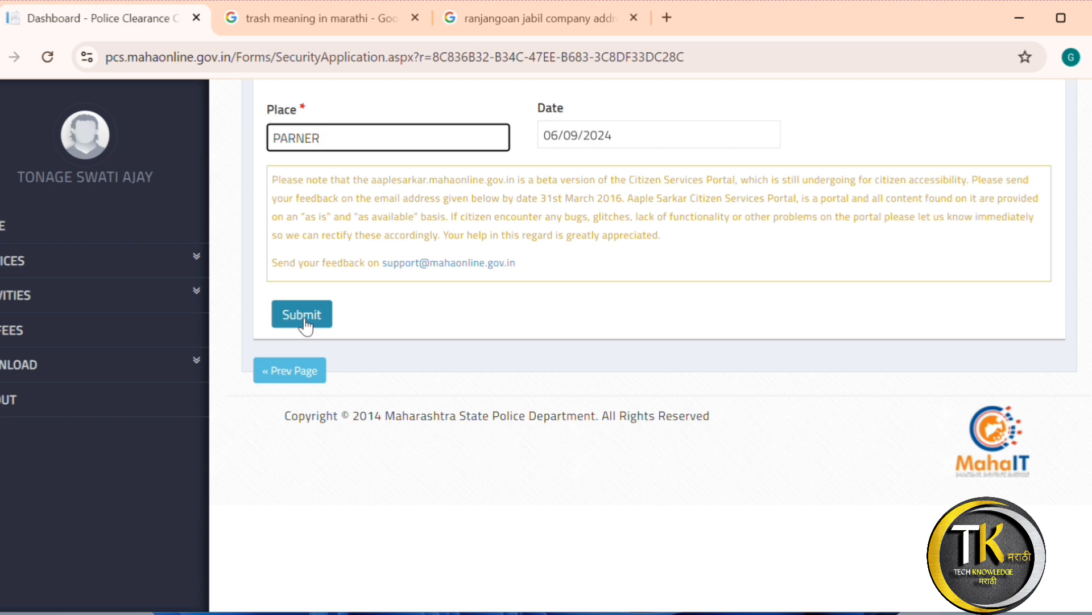
key(BackSpace)
key(BackSpace)
key(BackSpace)
key(BackSpace)
key(BackSpace)
key(BackSpace)
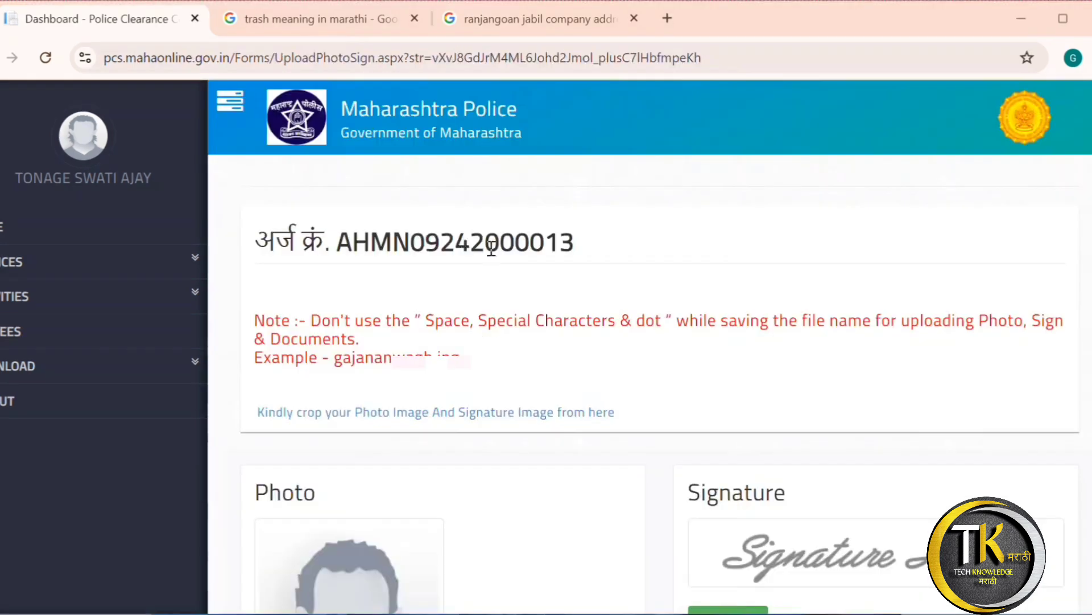
Open the photo upload dialog to review the photograph format, size and dimension instructions, and close it without uploading.
scroll(537, 297, down, 5)
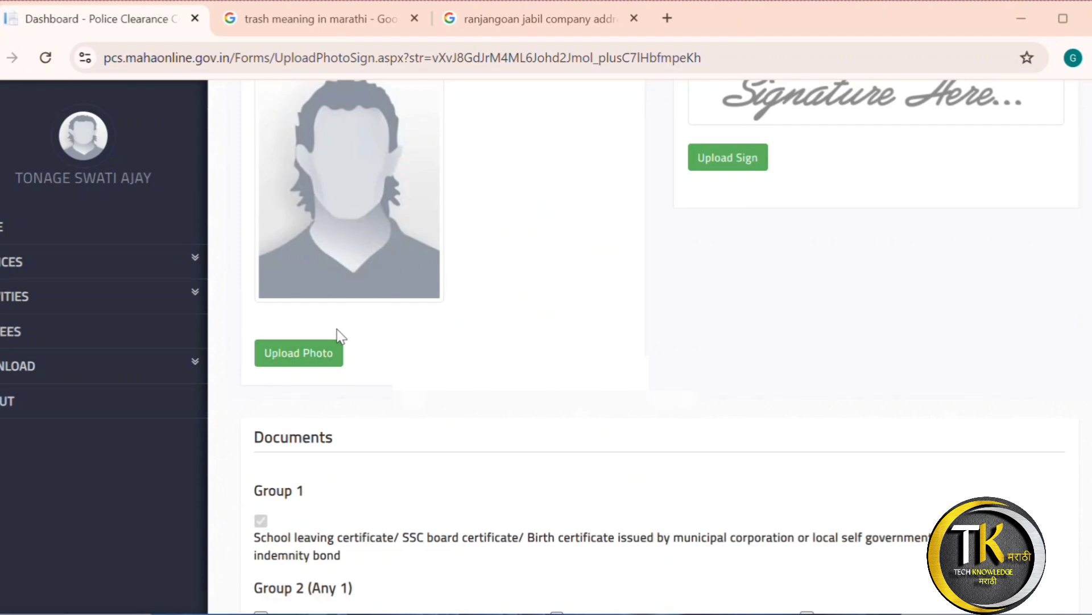
click(306, 359)
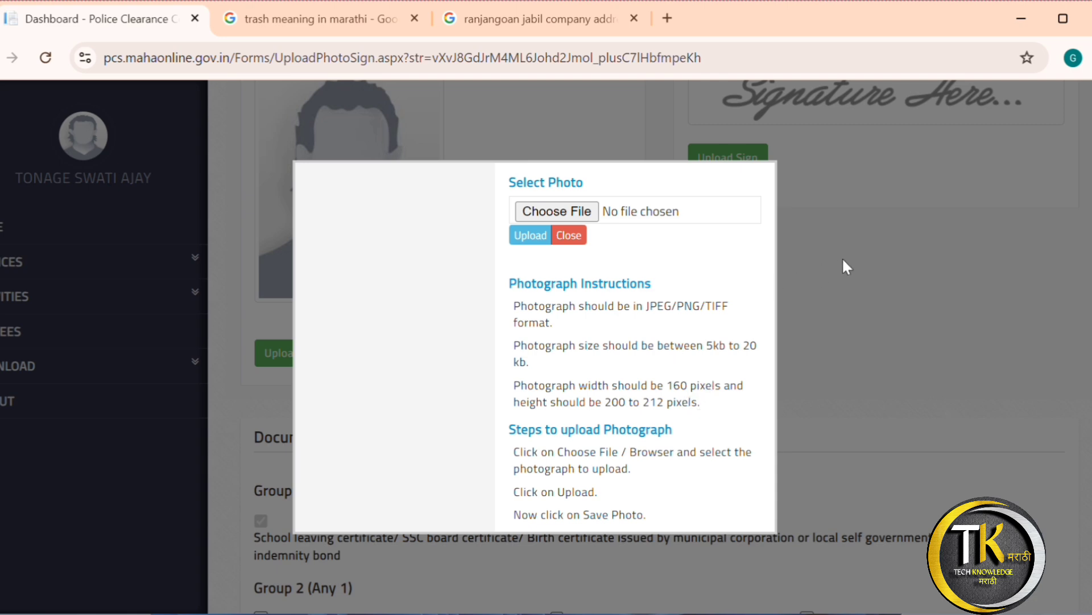
click(570, 238)
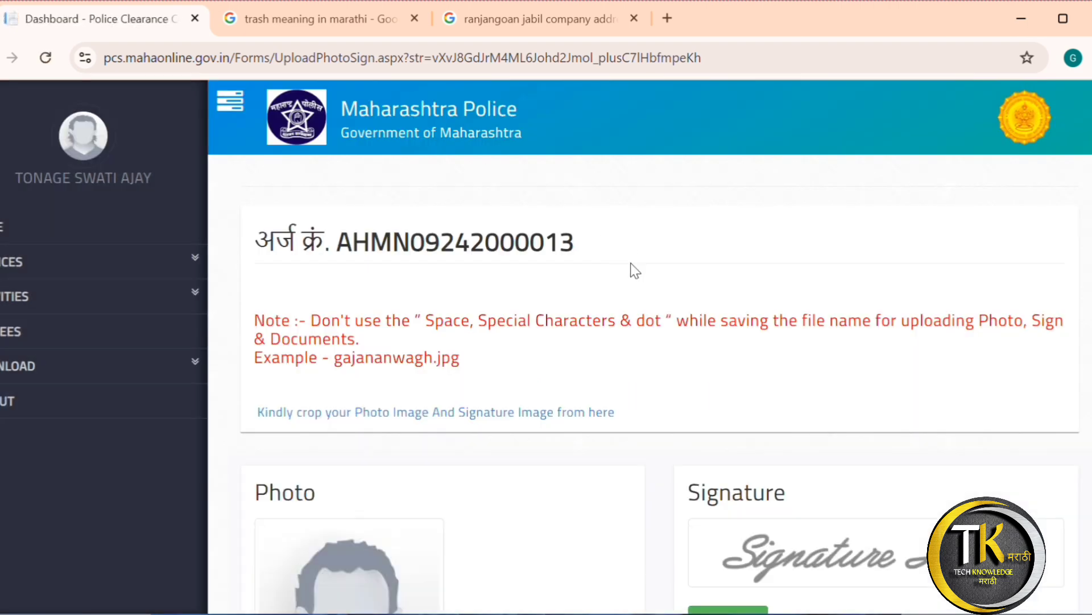
Open the upload dialog for the applicant's signature image.
scroll(825, 480, down, 8)
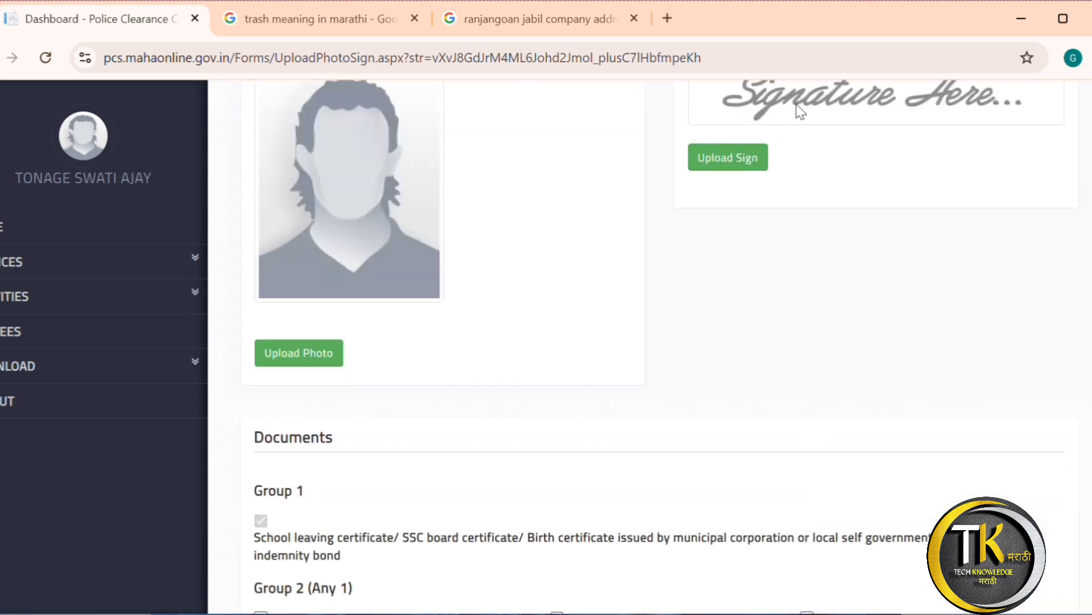
click(705, 173)
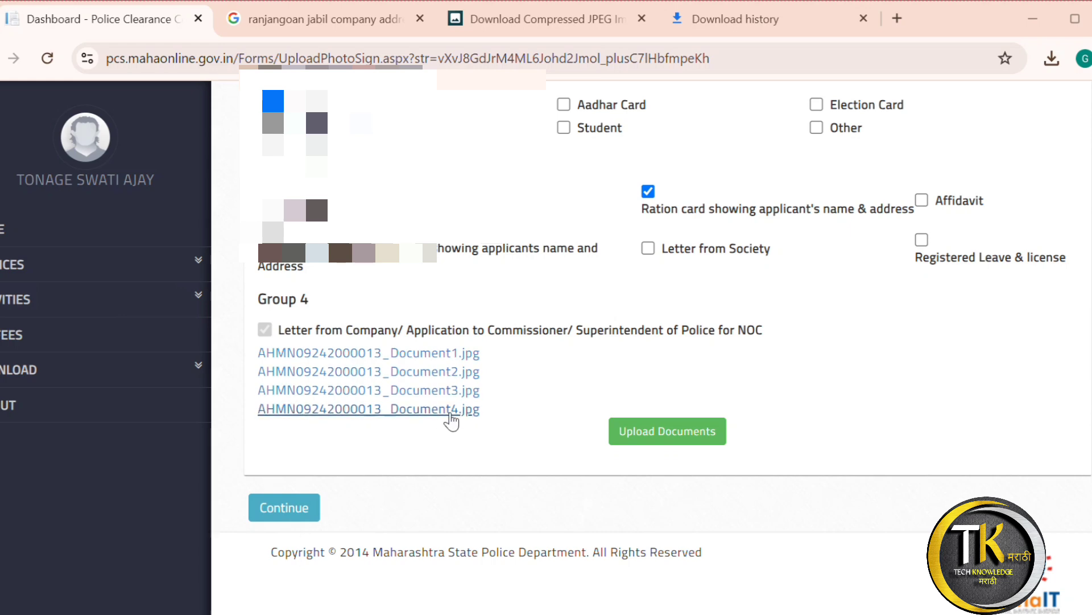
Review the uploaded photo, signature and document files, and continue to the application preview.
scroll(476, 390, up, 10)
scroll(477, 391, up, 7)
scroll(475, 388, down, 15)
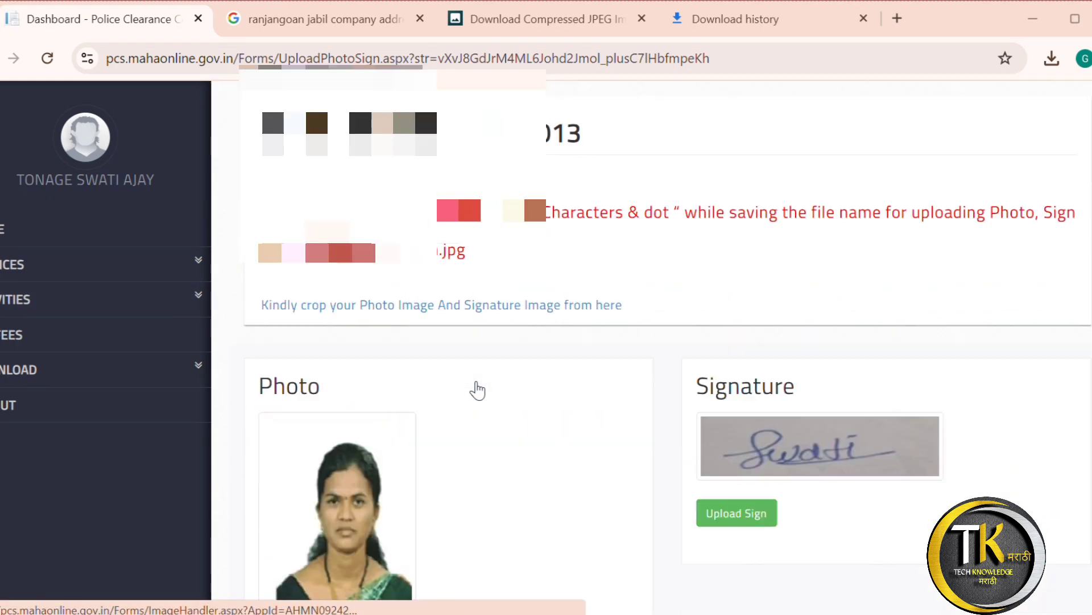
scroll(477, 390, down, 1)
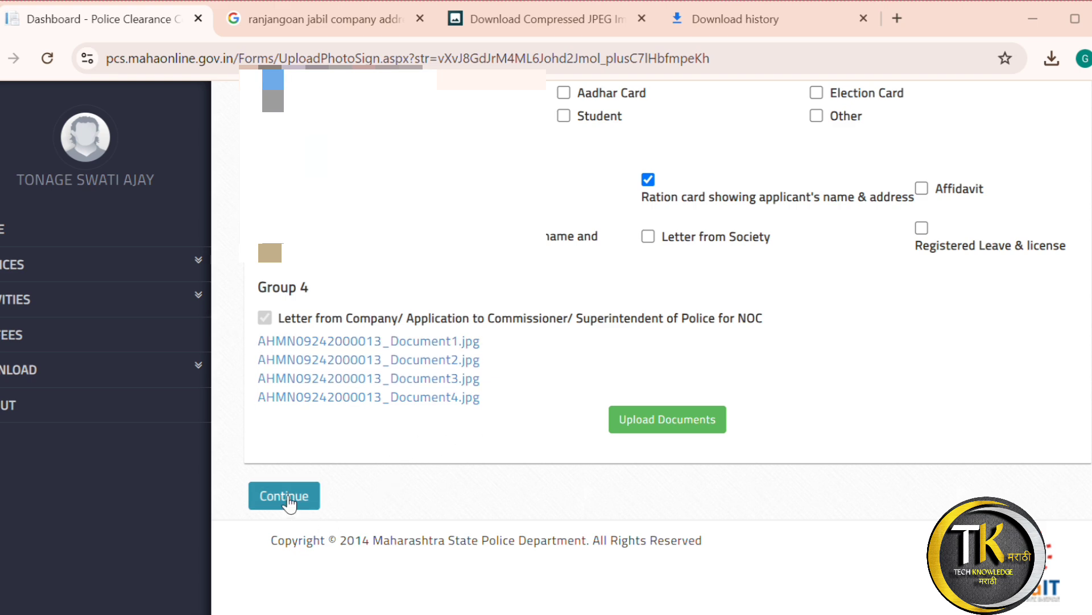
click(289, 498)
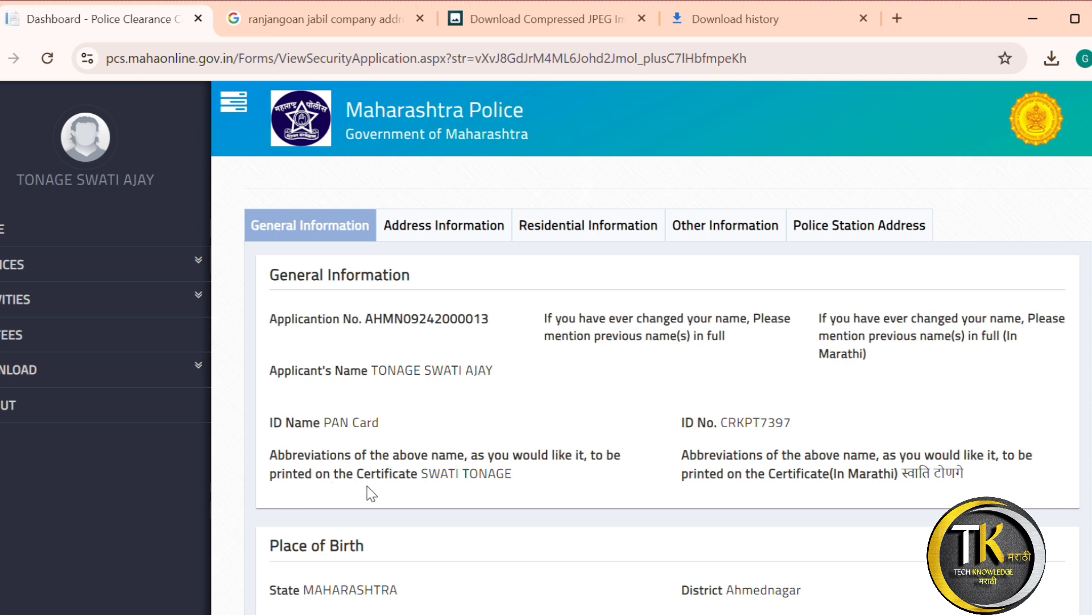
Review the application preview page by page, from General Information through to Police Station Address.
scroll(707, 384, down, 8)
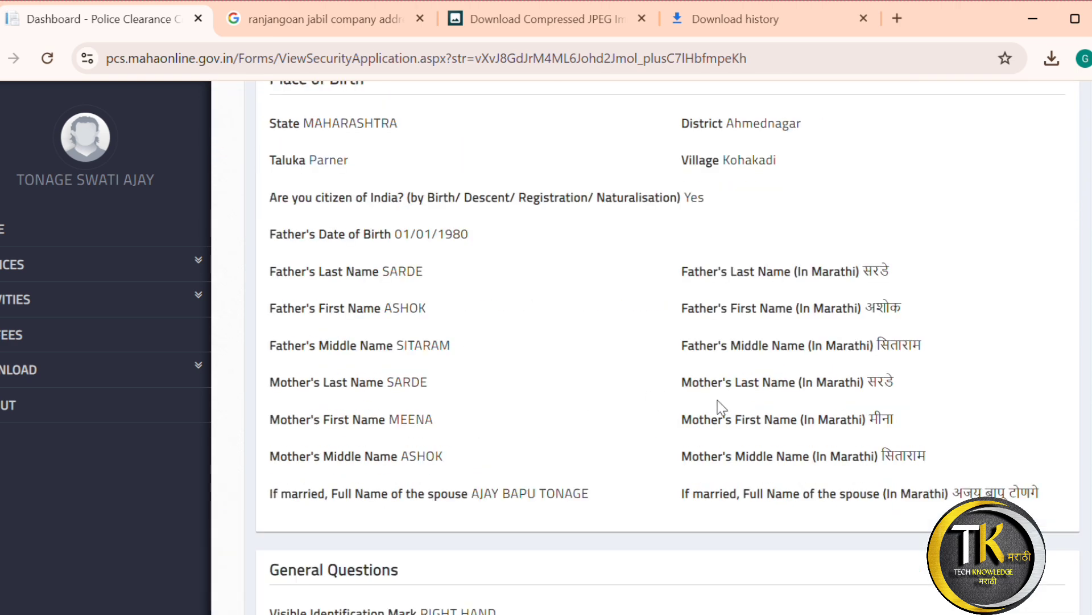
scroll(721, 407, down, 7)
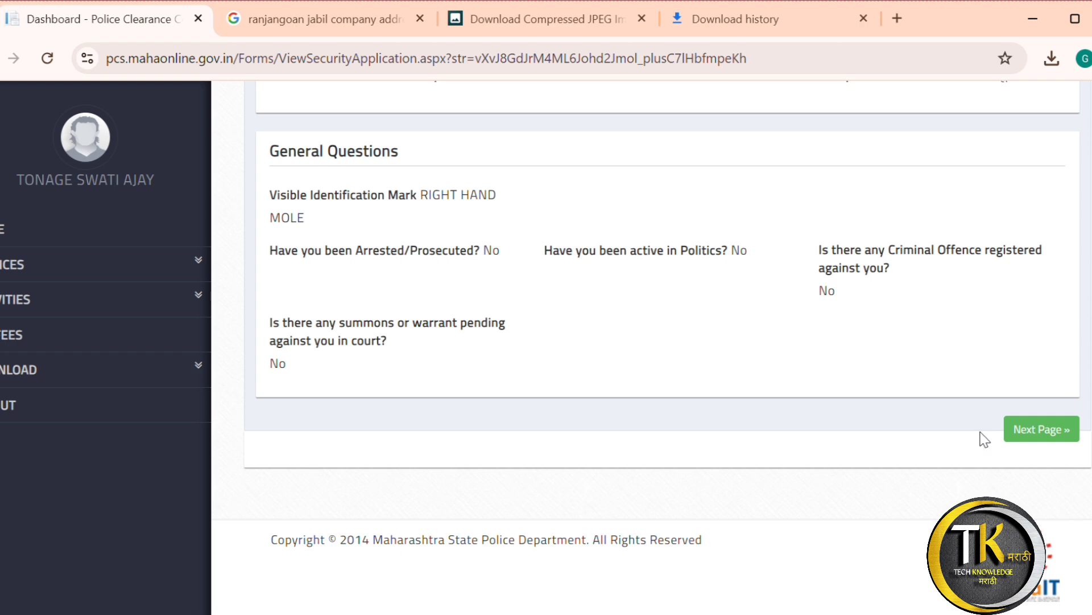
click(1038, 433)
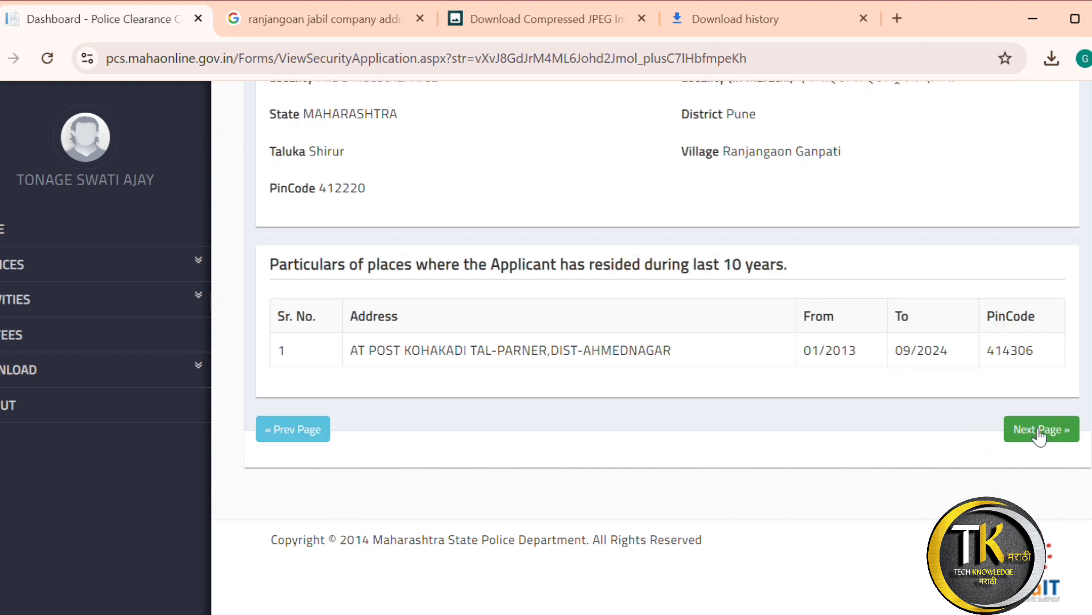
click(1039, 431)
click(1038, 429)
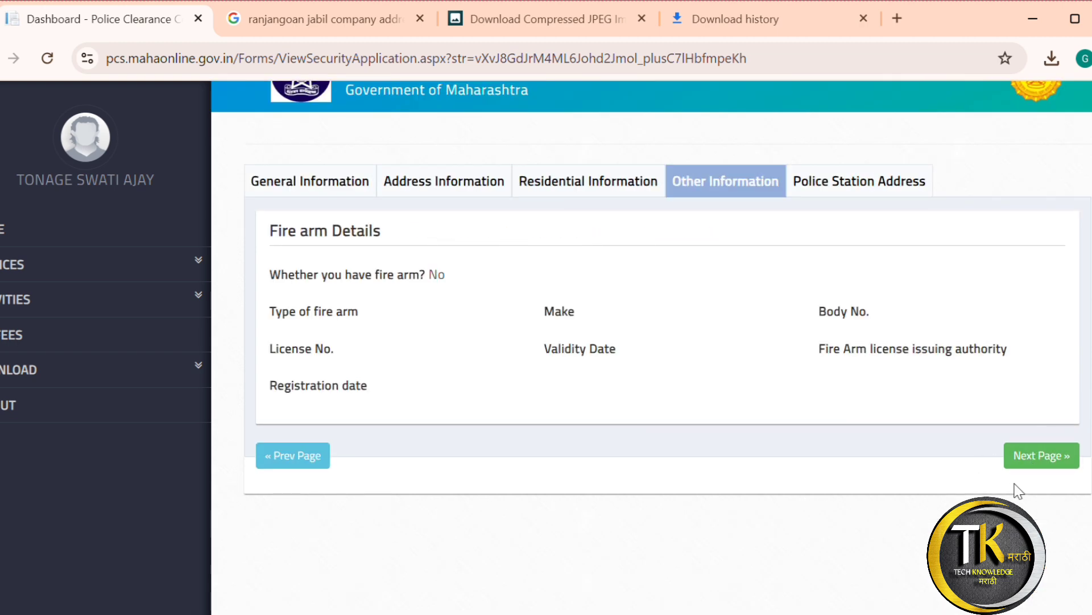
click(1019, 462)
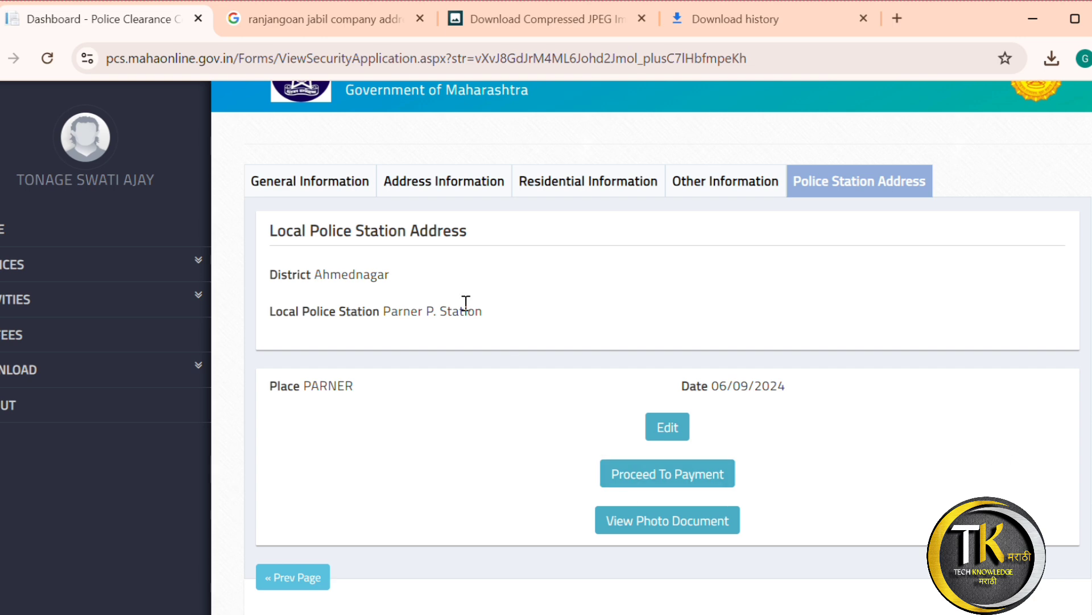
Proceed to payment for the application and choose Pay Online as the payment option.
click(671, 482)
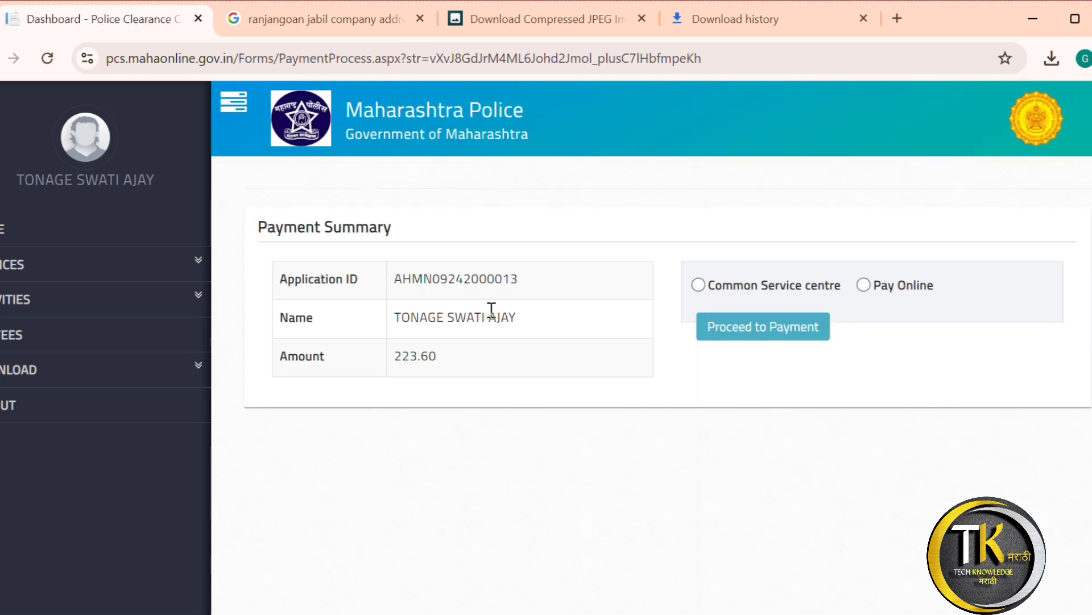
click(864, 285)
click(761, 336)
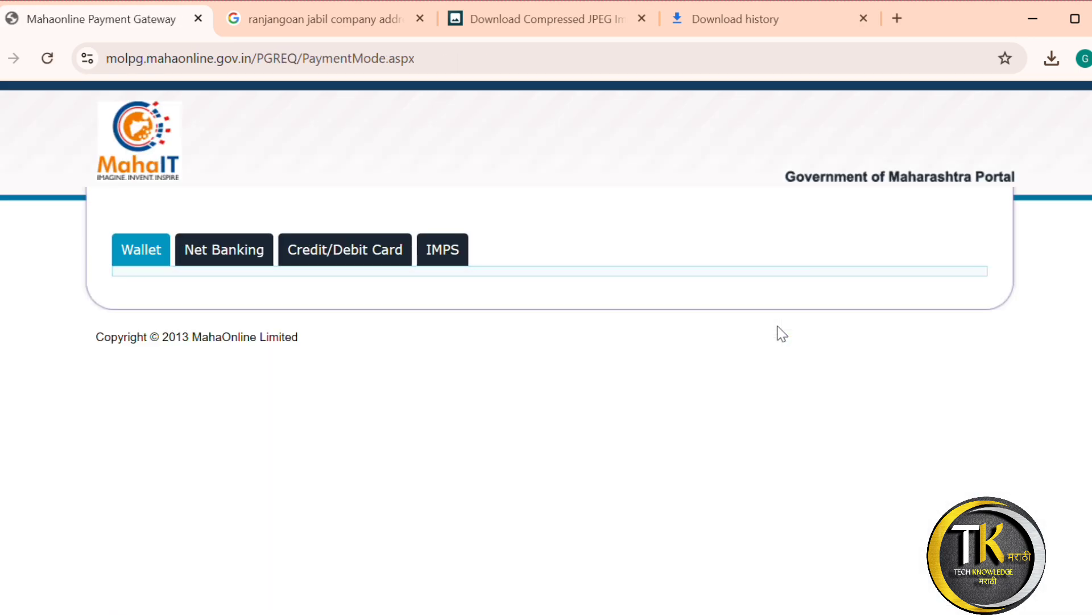
Choose Pay Gov India under IMPS as the payment mode and proceed with the payment.
click(444, 263)
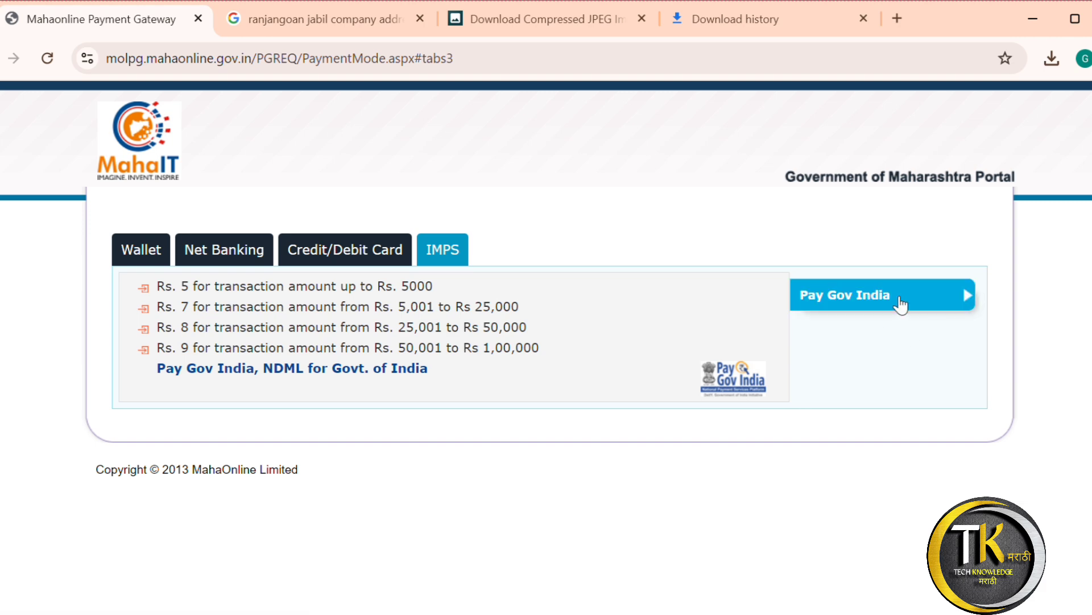
click(895, 298)
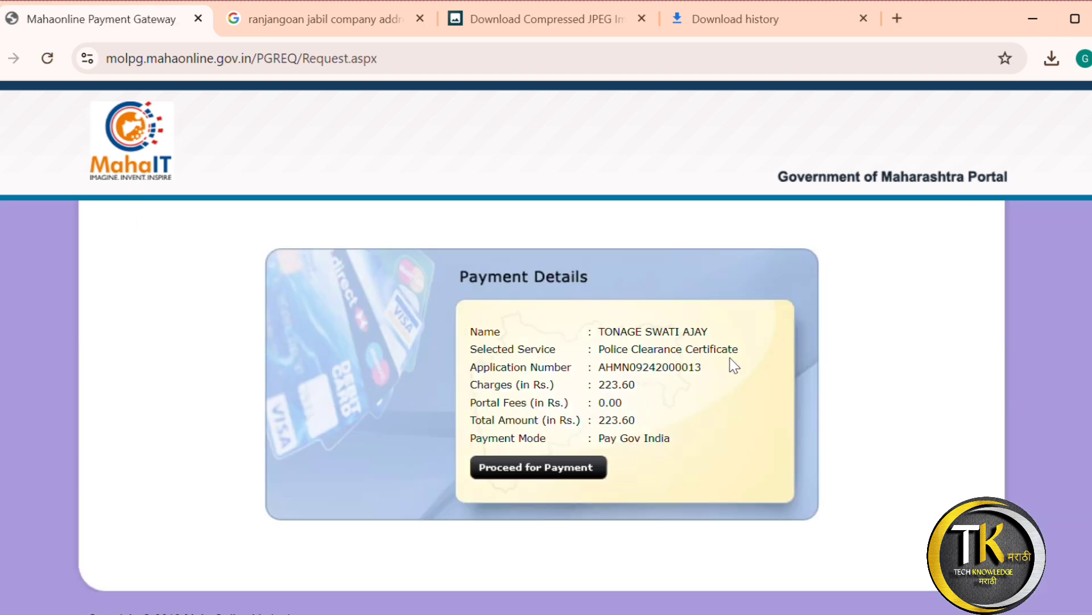
click(559, 468)
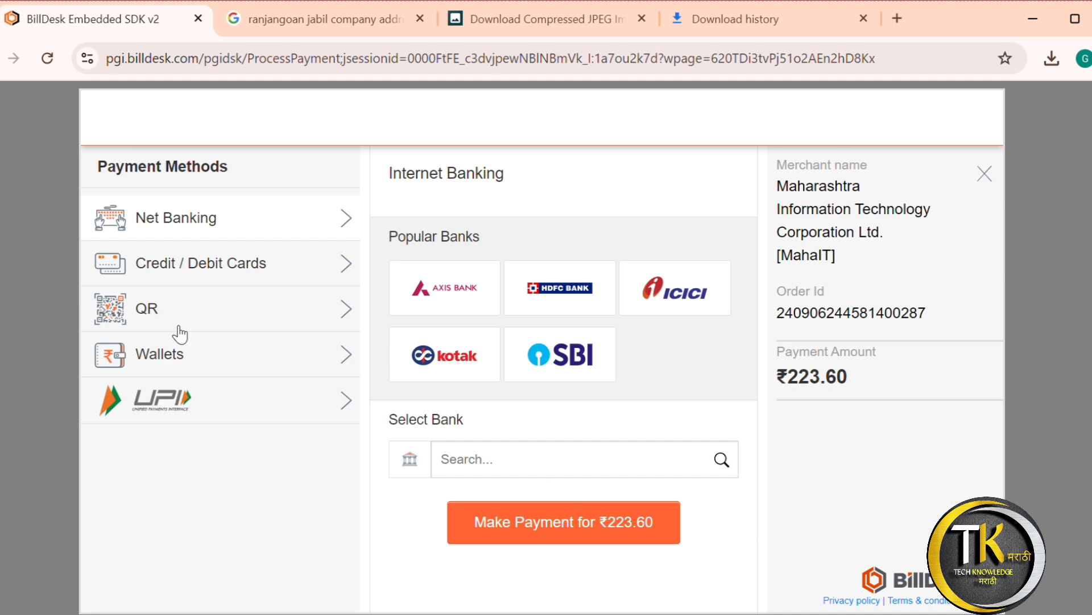
Choose QR as the payment method with BHIM UPI as the QR option.
click(149, 311)
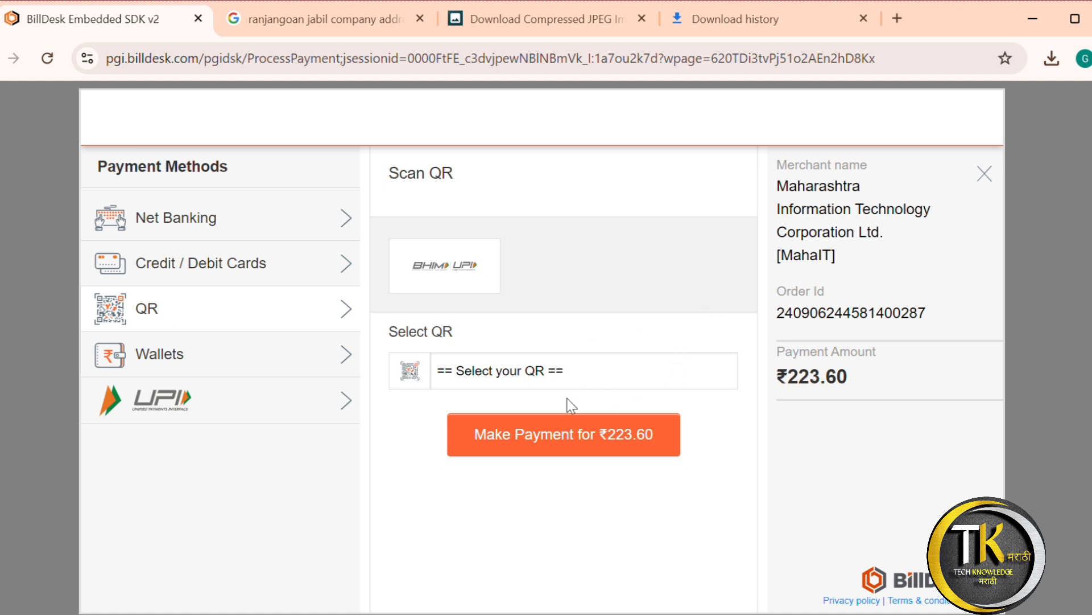
click(573, 450)
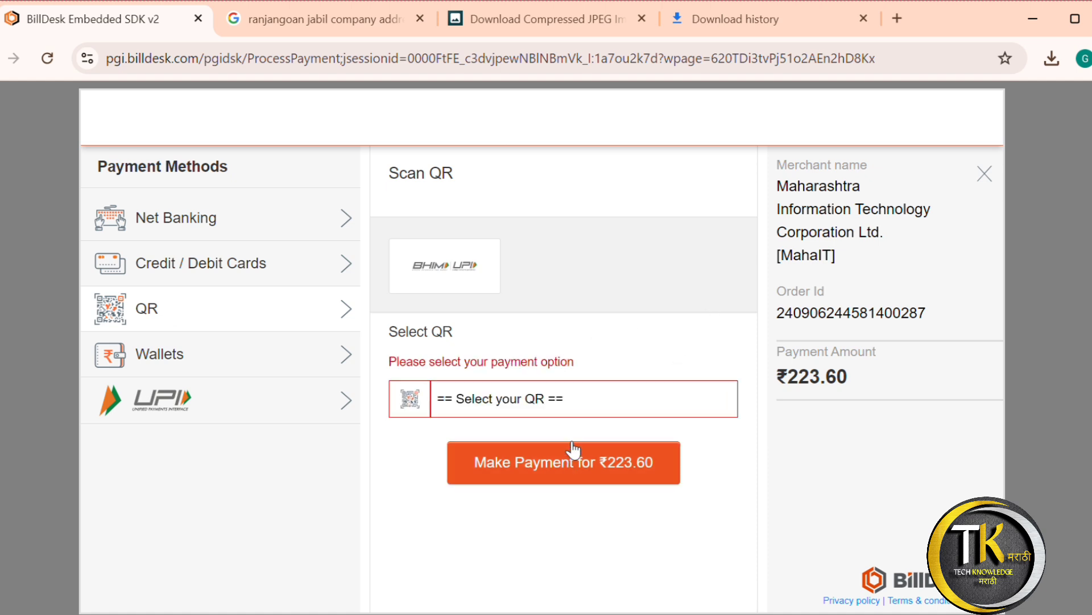
click(575, 398)
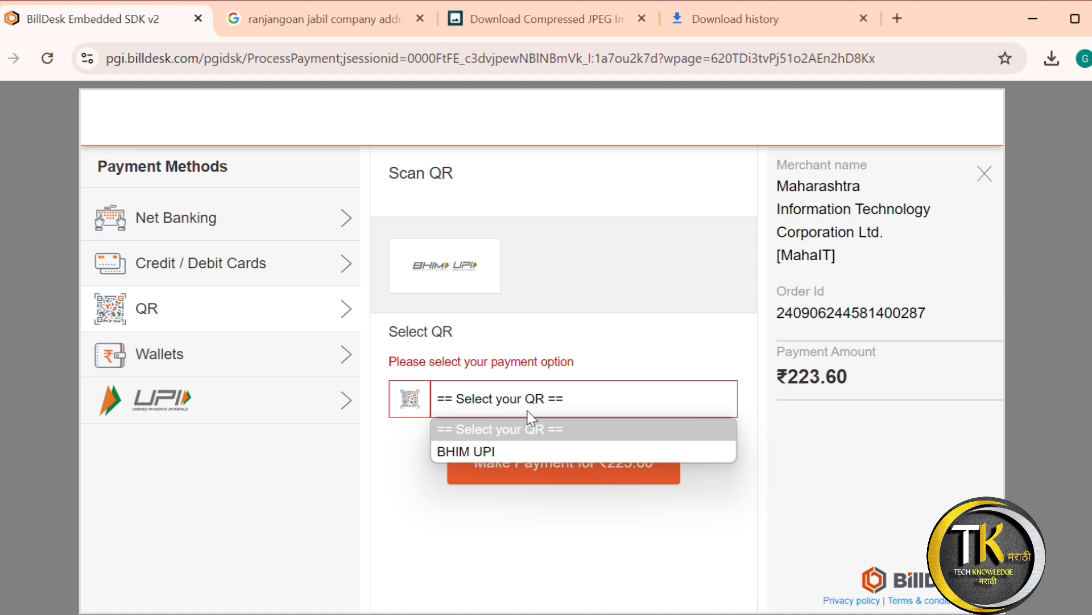
click(495, 453)
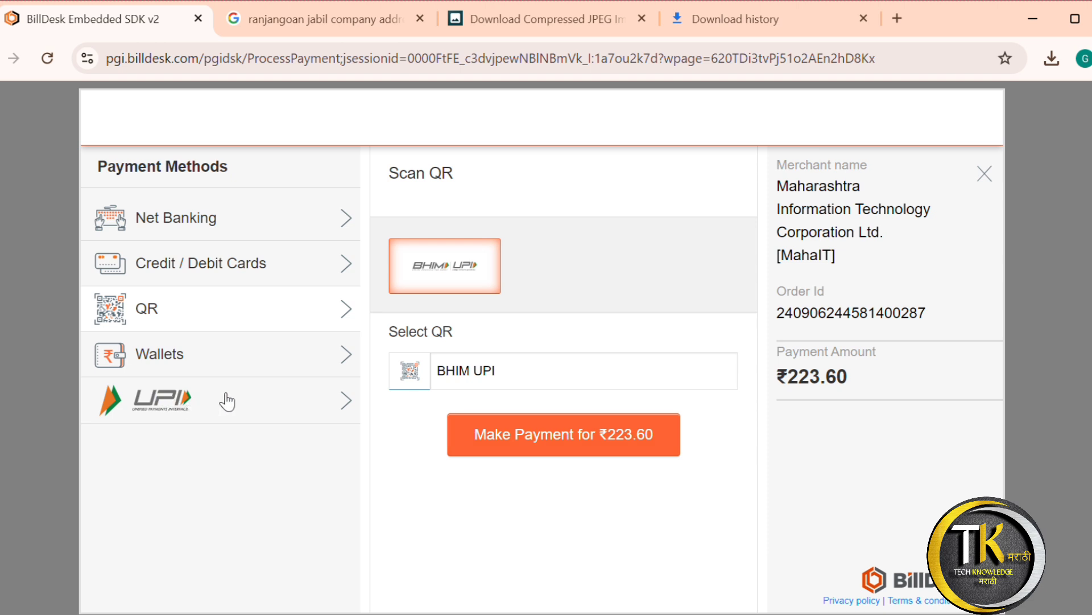
Switch the payment method to UPI and request its QR code for scanning.
click(243, 402)
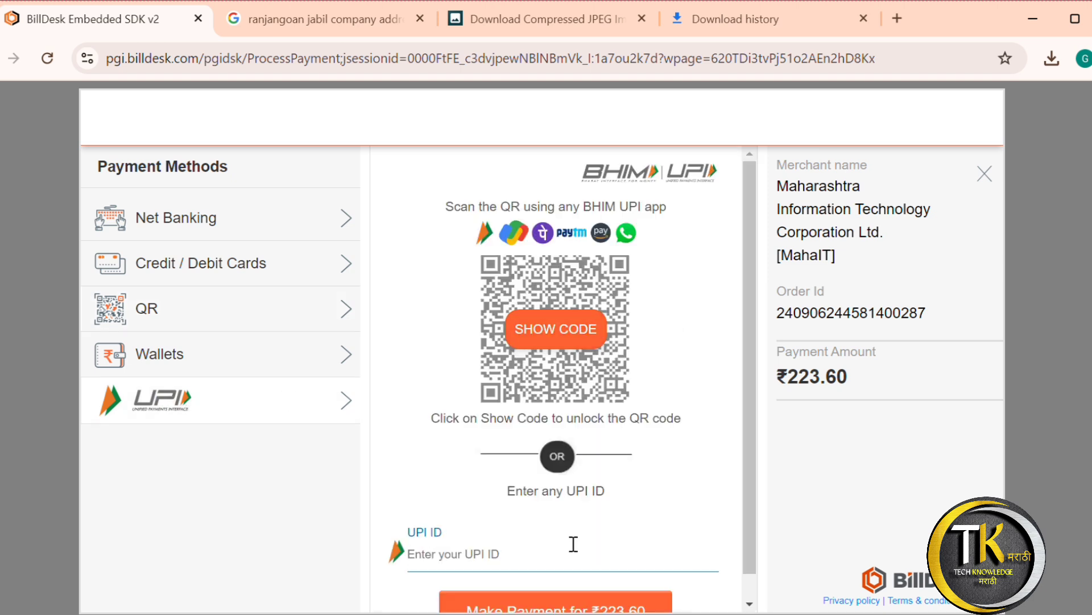
click(555, 334)
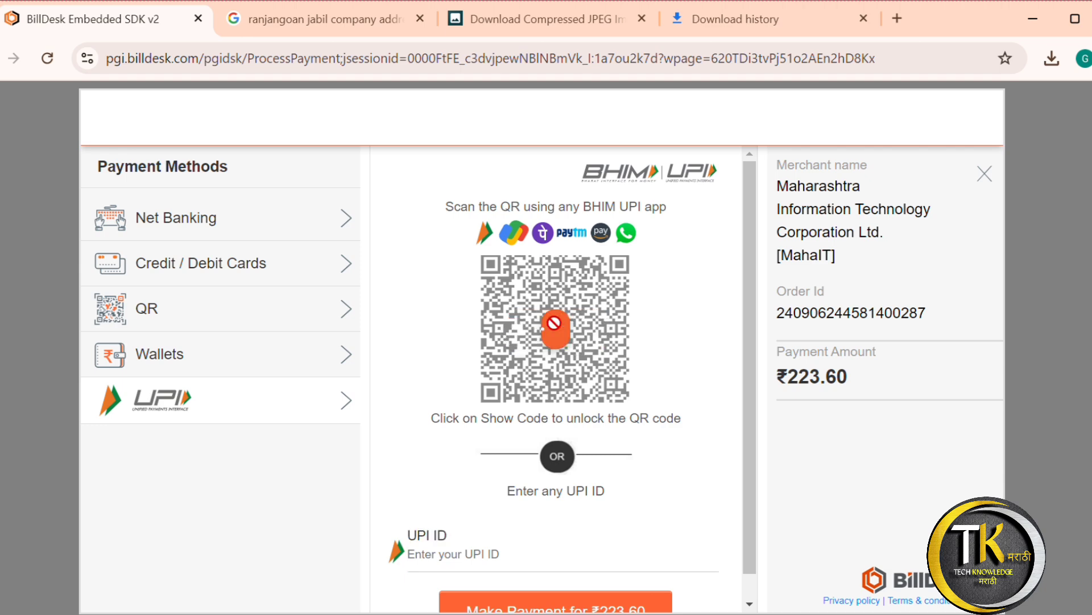